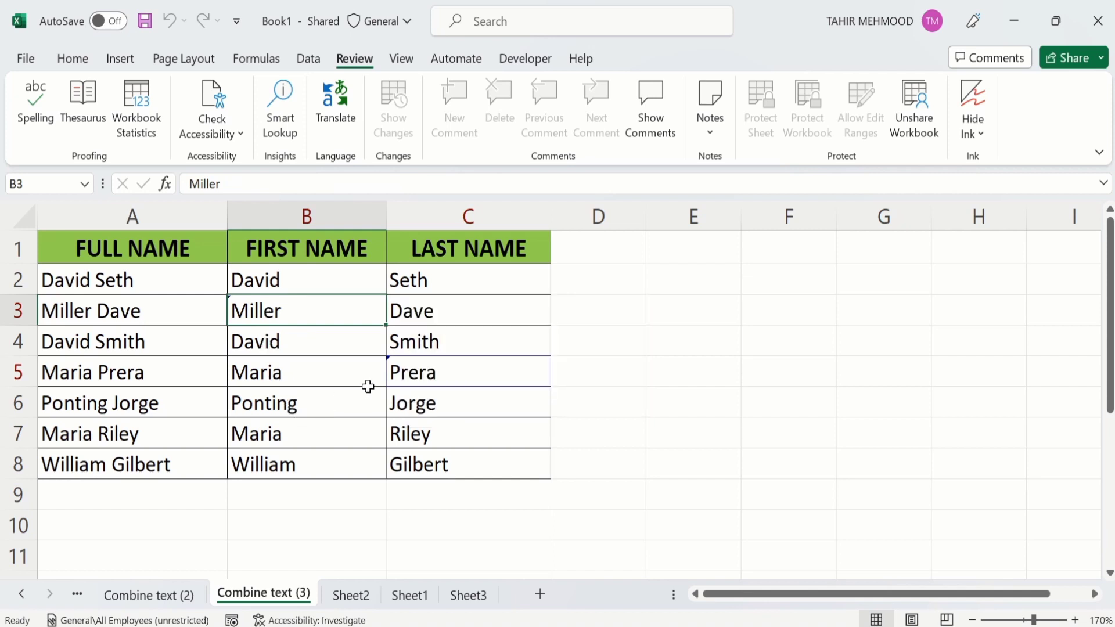
pyautogui.moveTo(426, 374)
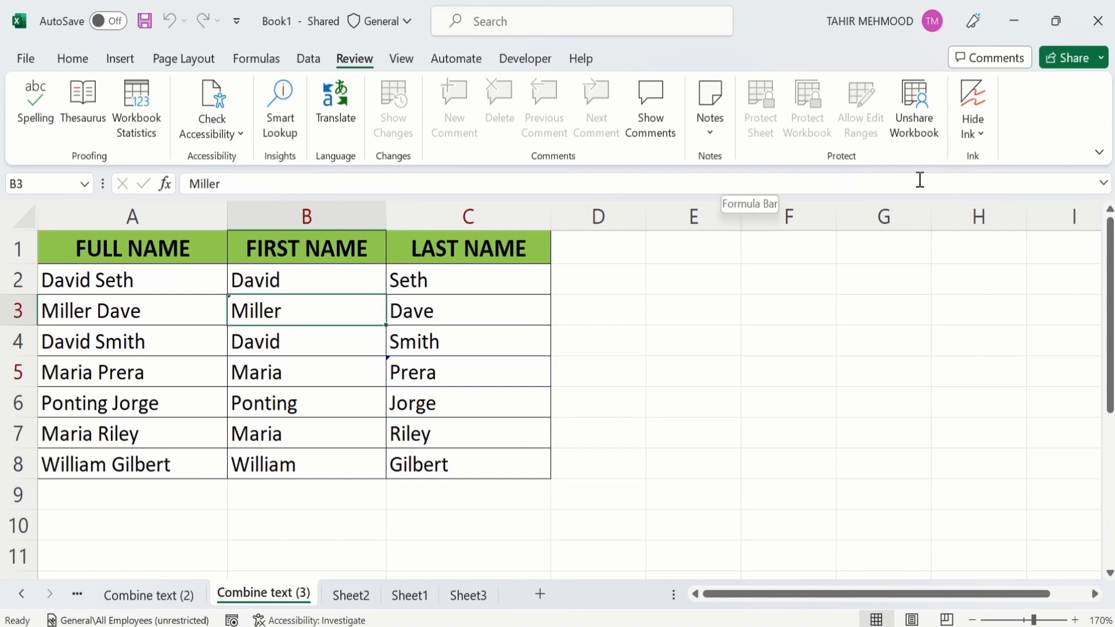
pyautogui.click(78, 60)
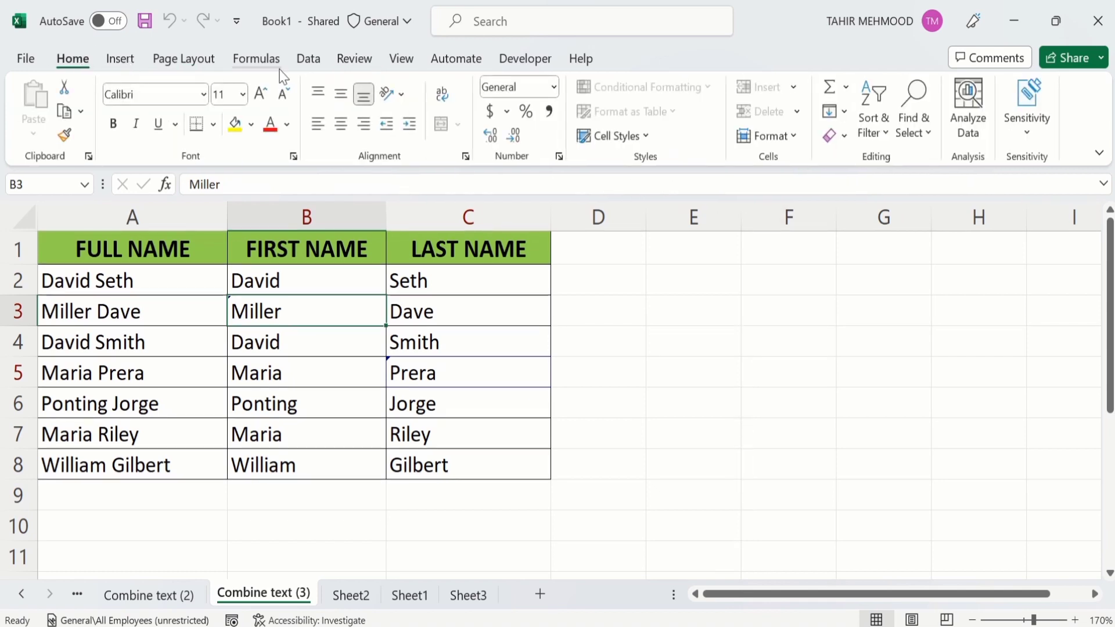
pyautogui.click(354, 60)
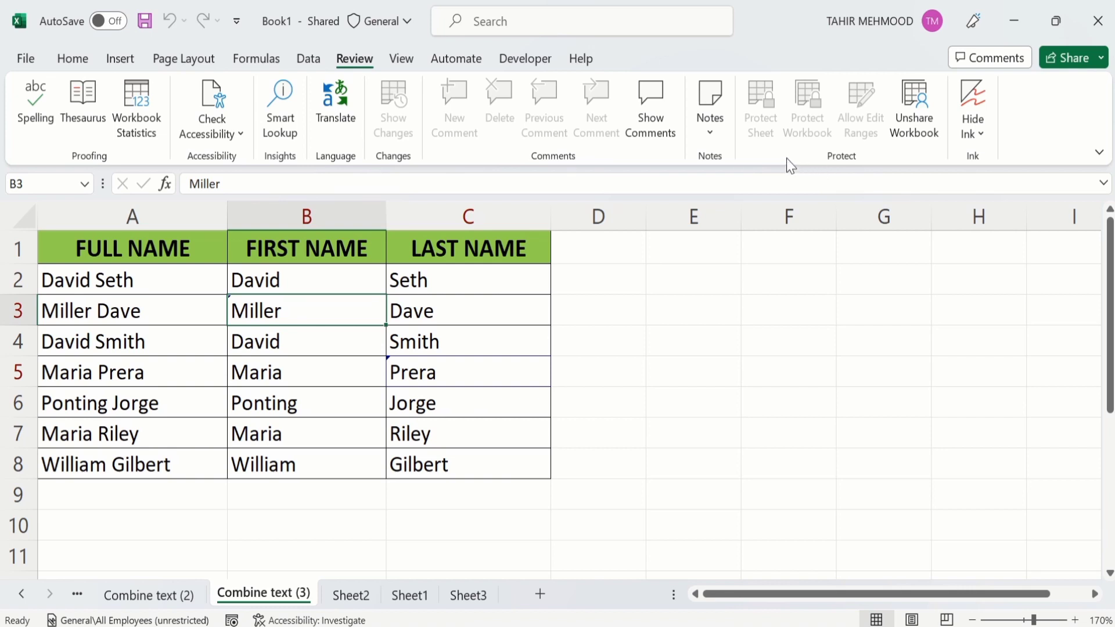
pyautogui.click(28, 66)
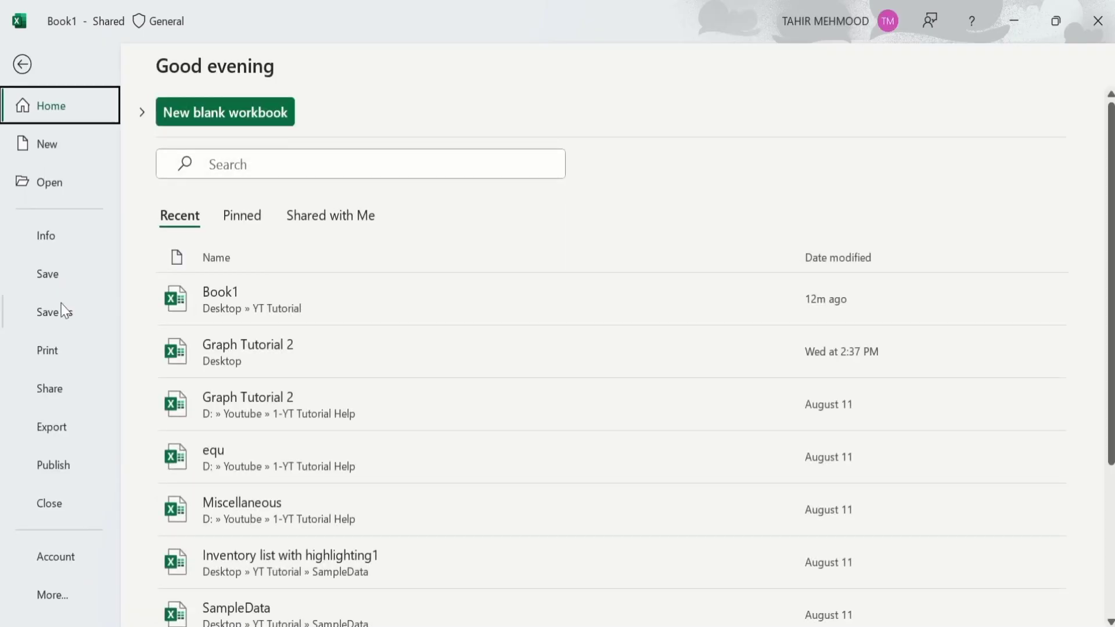
pyautogui.click(51, 595)
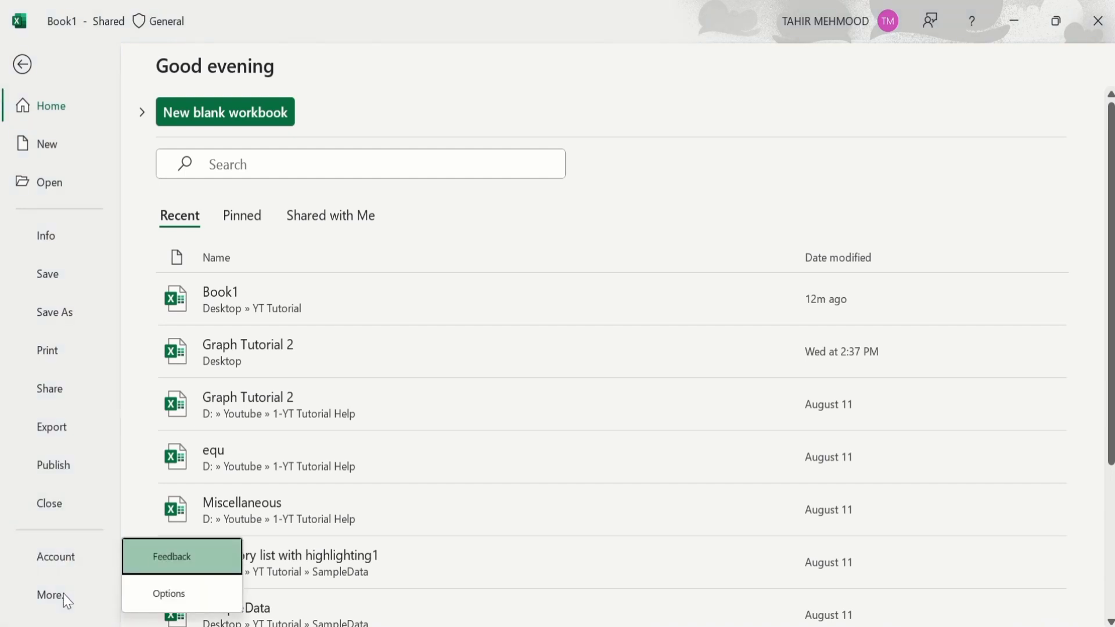
pyautogui.click(172, 595)
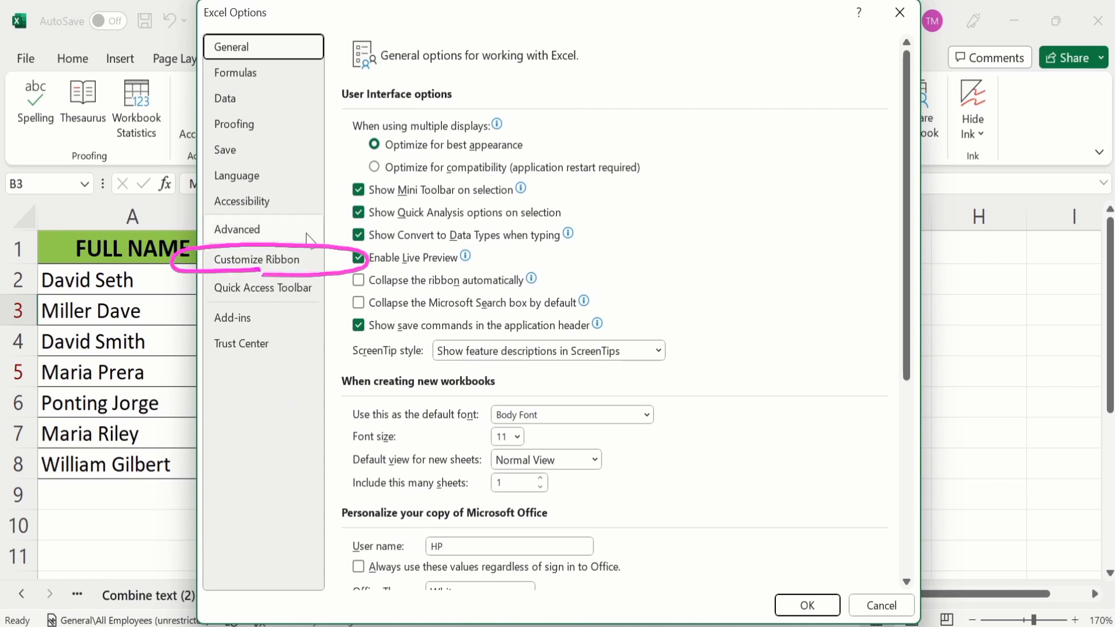
pyautogui.click(282, 267)
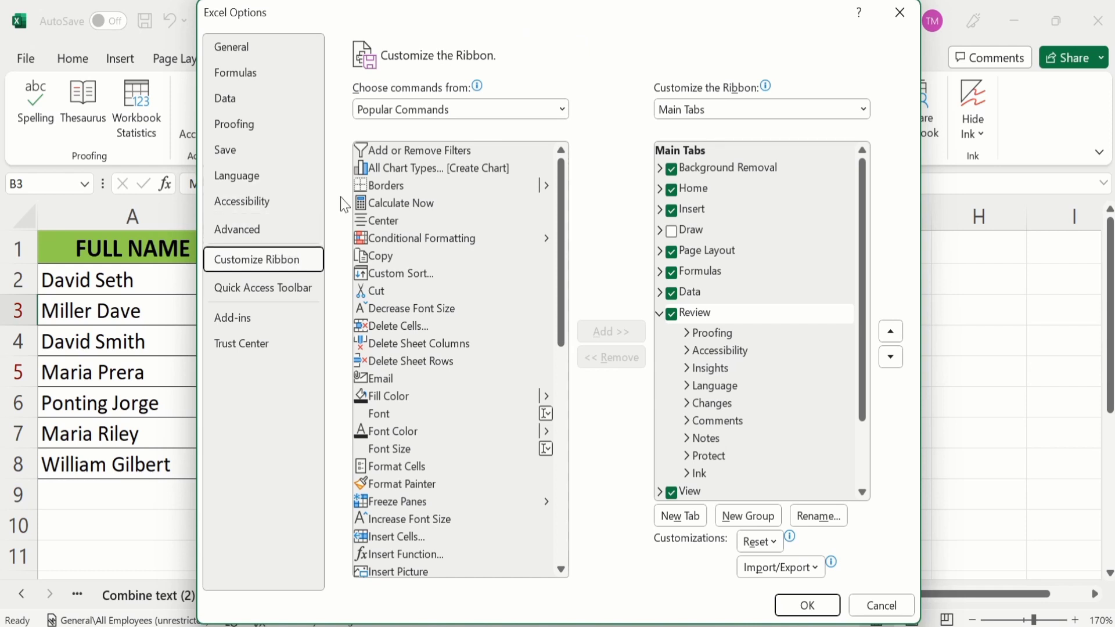
pyautogui.click(900, 13)
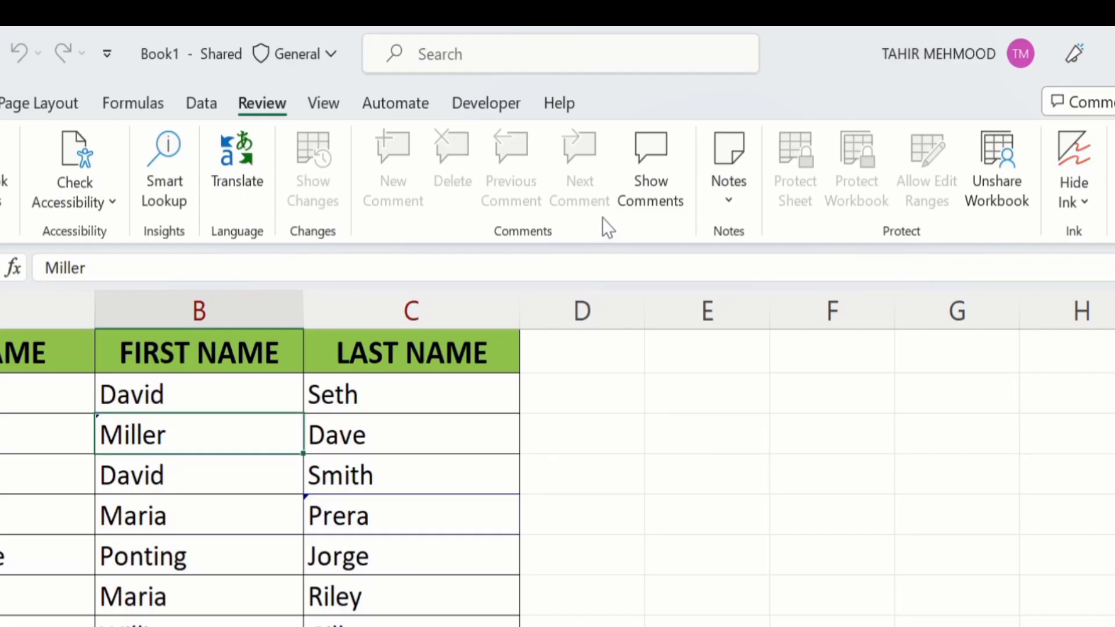
# Open the ribbon customization settings and add a new custom group to the Review tab
pyautogui.rightClick(602, 219)
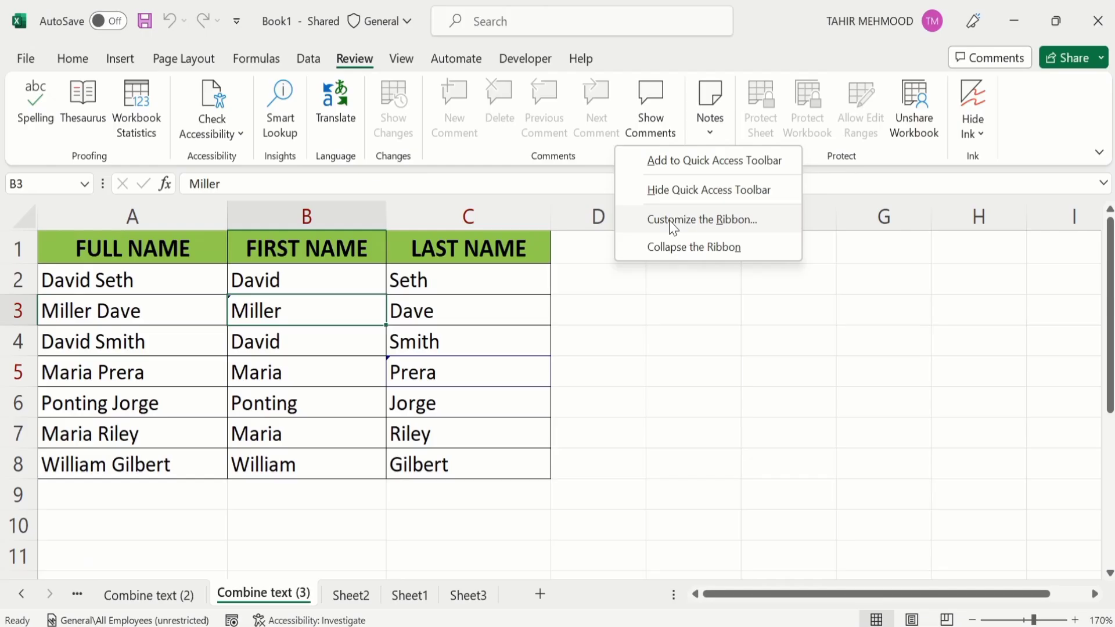
pyautogui.click(679, 321)
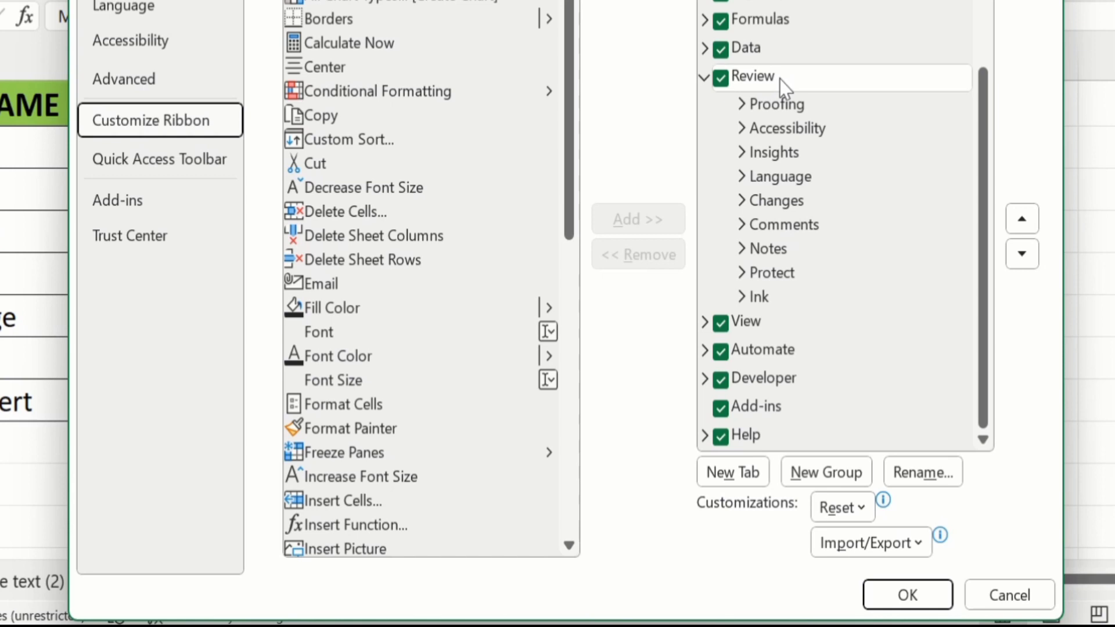
pyautogui.click(779, 79)
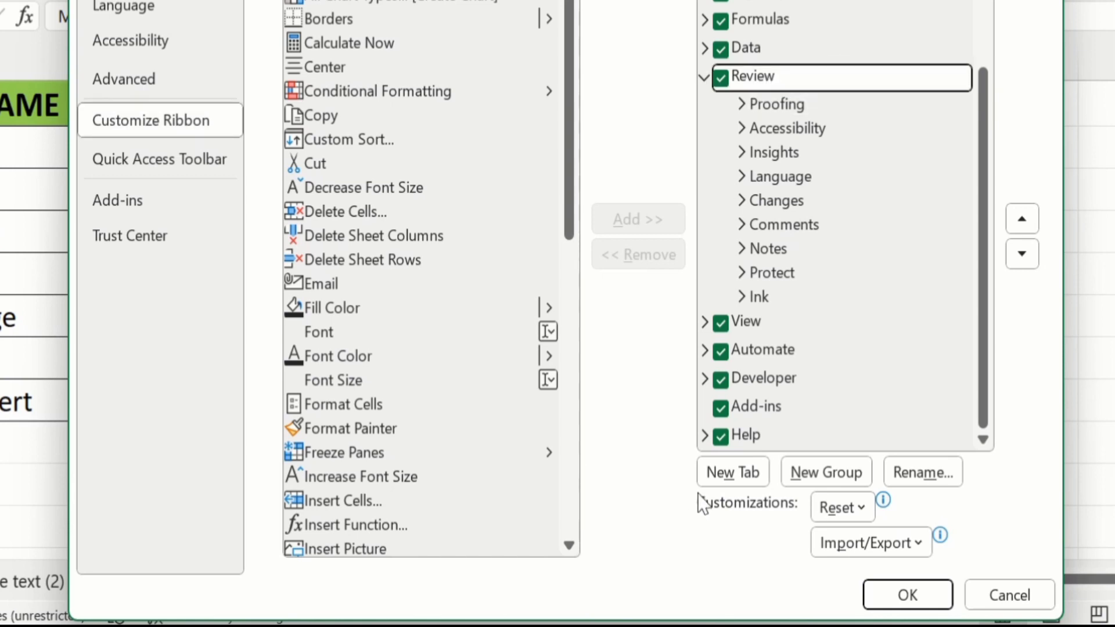
pyautogui.click(812, 474)
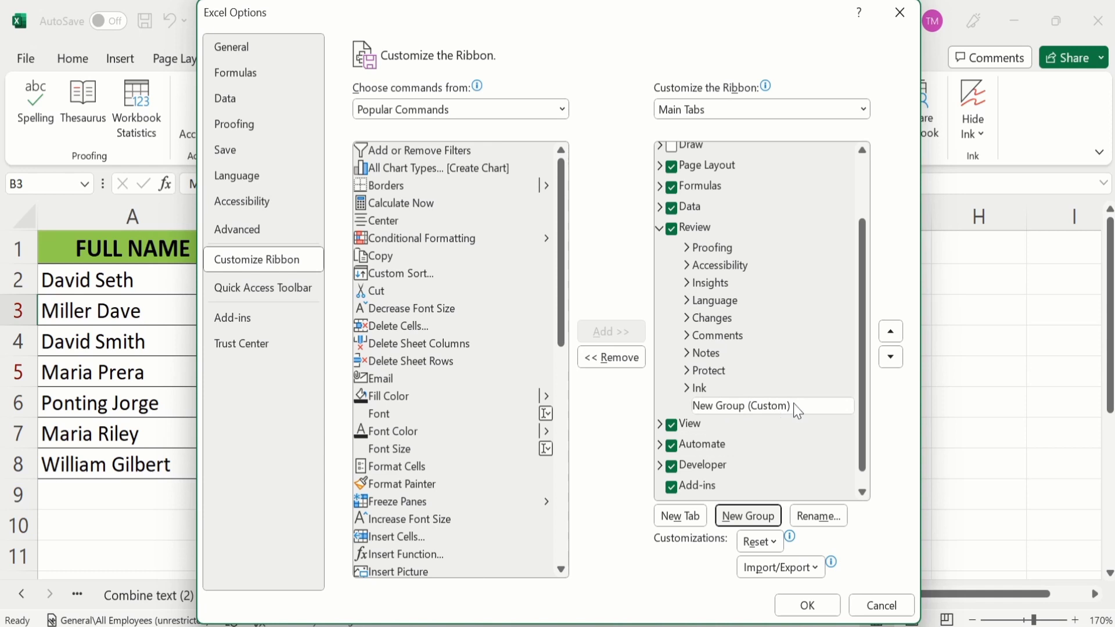
# Rename the new custom group under Review as Track Changes
pyautogui.click(745, 405)
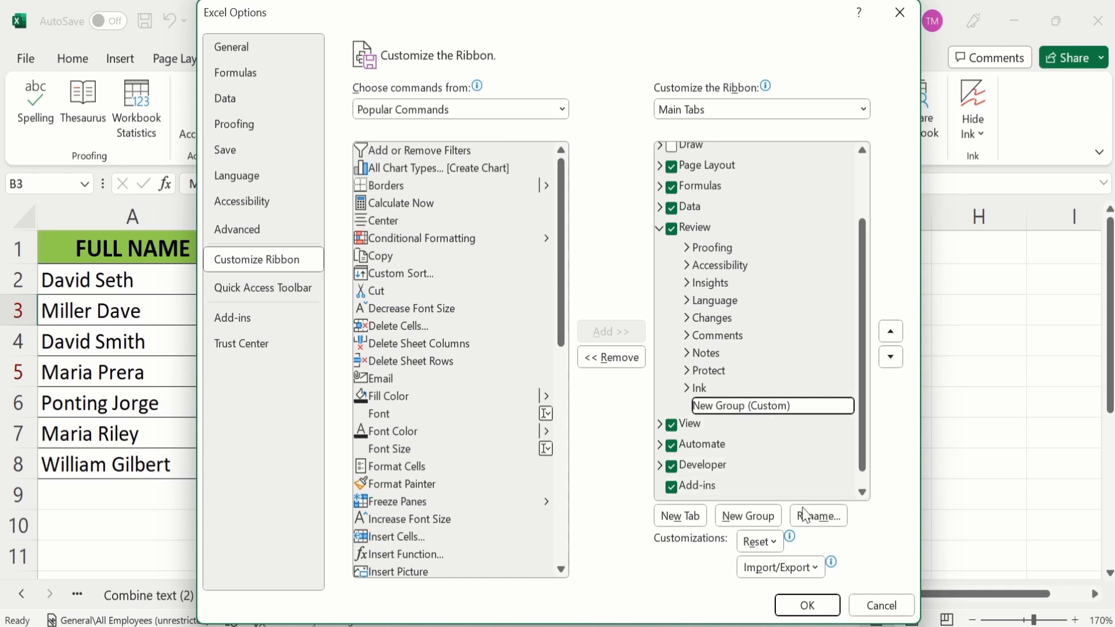
pyautogui.click(816, 518)
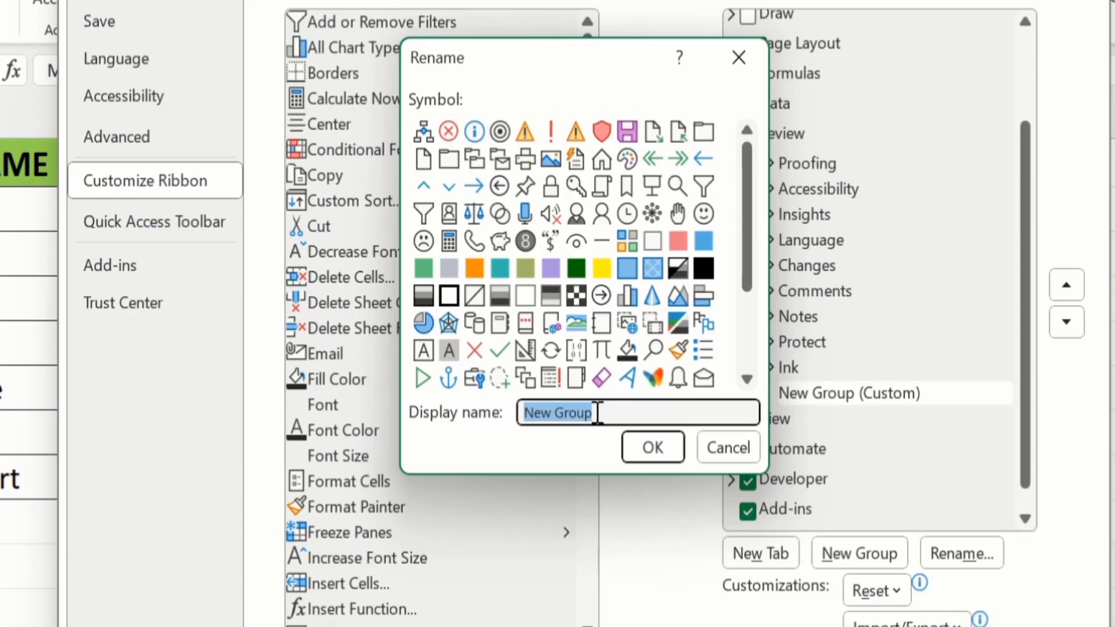
pyautogui.click(567, 420)
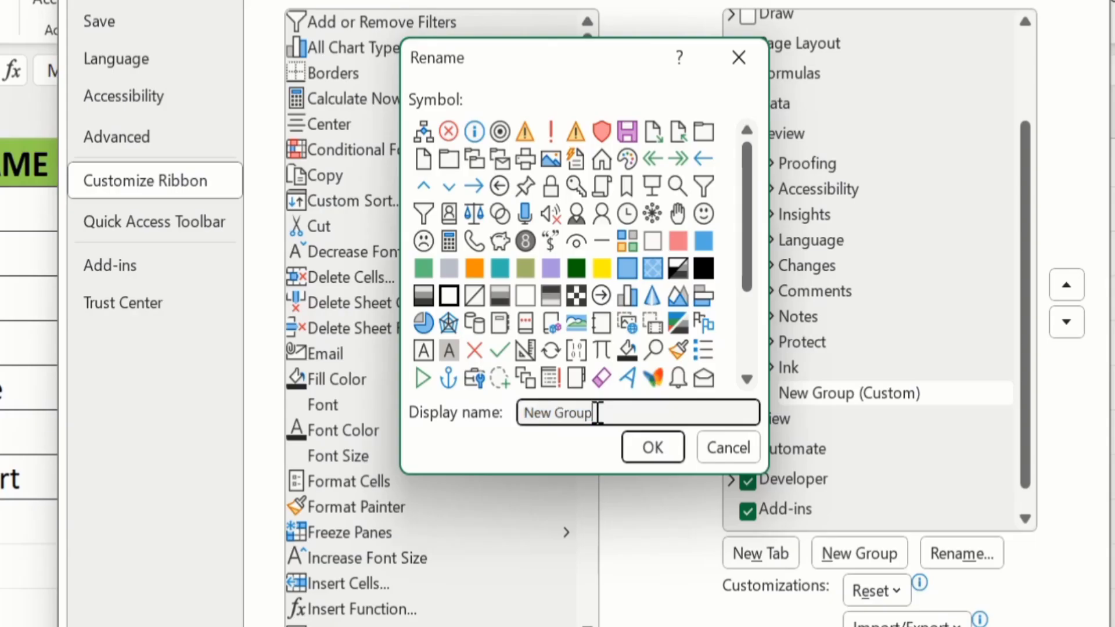
pyautogui.press('BackSpace')
pyautogui.press('BackSpace')
pyautogui.press('BackSpace')
pyautogui.press('BackSpace')
pyautogui.press('BackSpace')
pyautogui.press('BackSpace')
pyautogui.press('BackSpace')
pyautogui.press('BackSpace')
pyautogui.press('BackSpace')
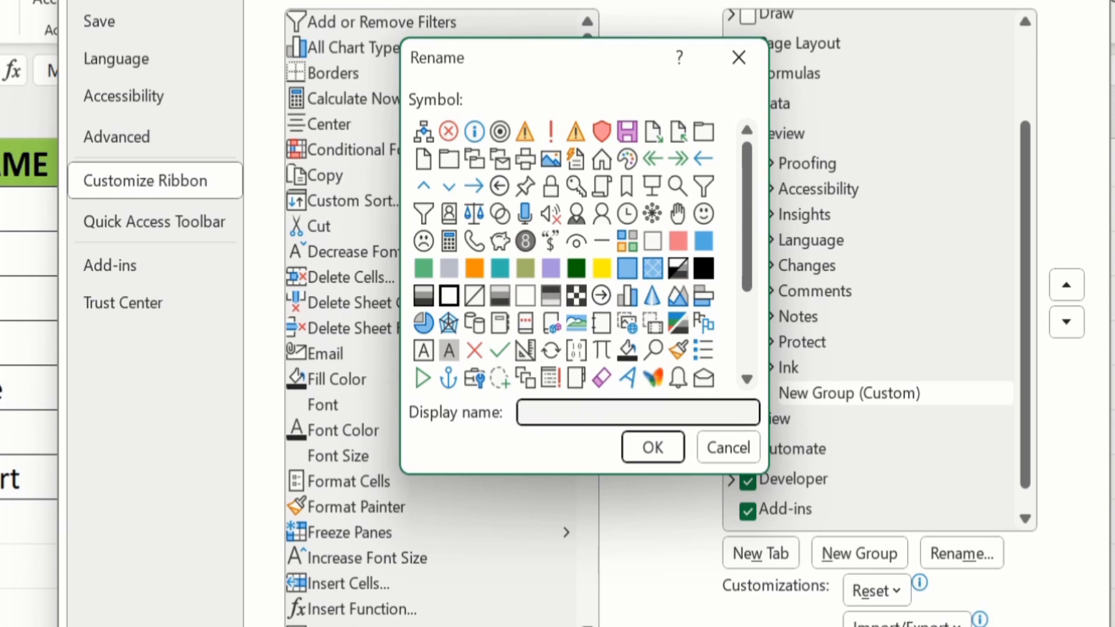
pyautogui.write('Track Changes')
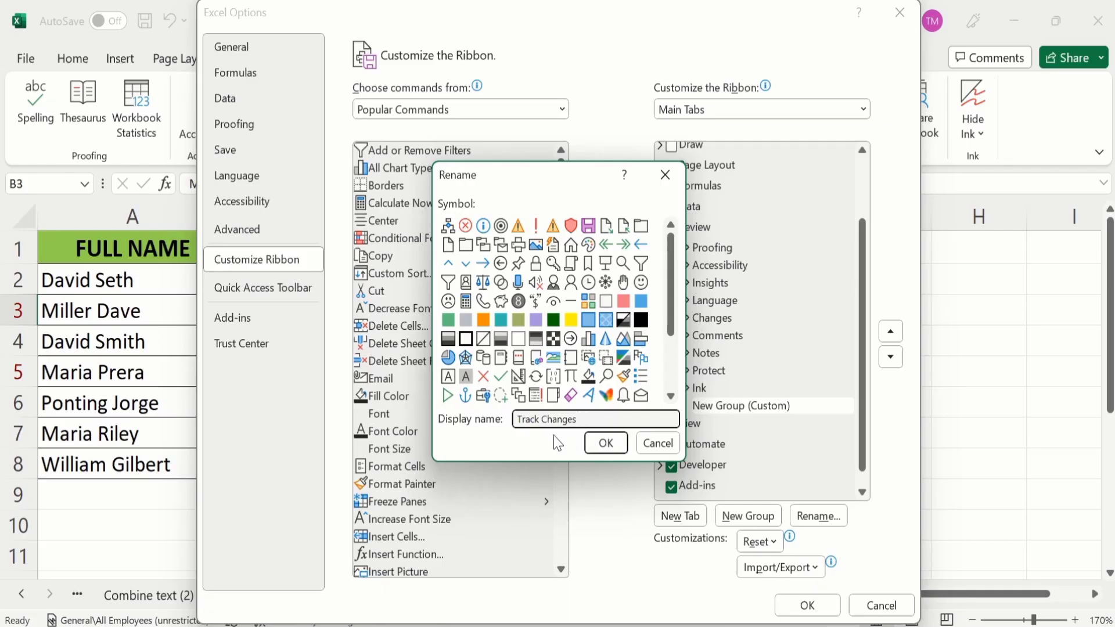
pyautogui.click(605, 444)
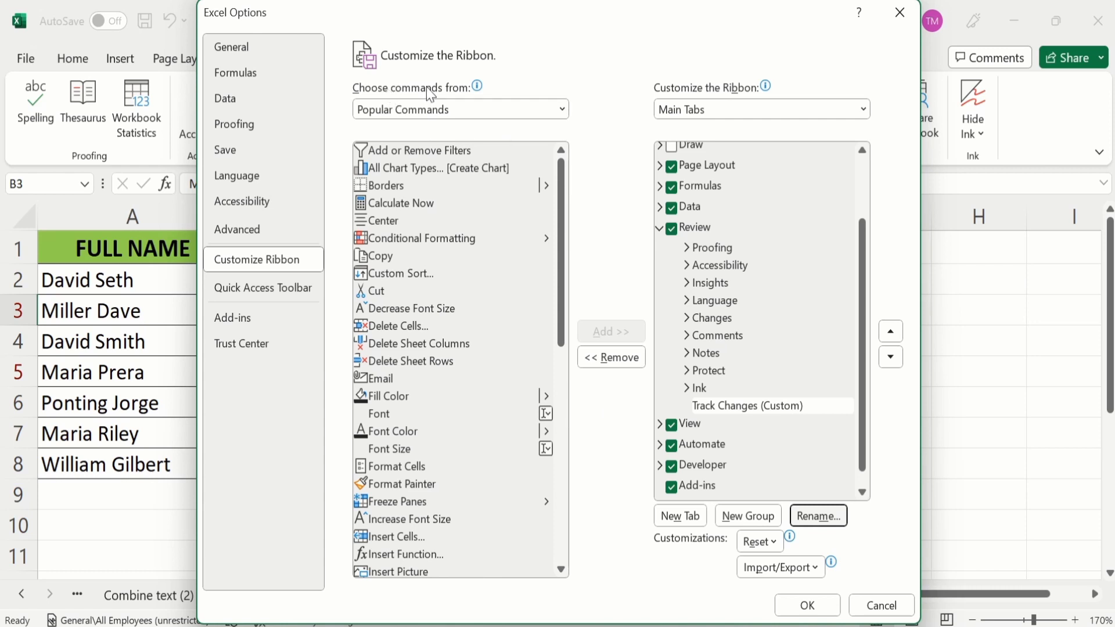
# Add the Track Changes (Legacy) command from All Commands to the custom Track Changes group and apply the ribbon customization
pyautogui.moveTo(456, 87)
pyautogui.click(563, 108)
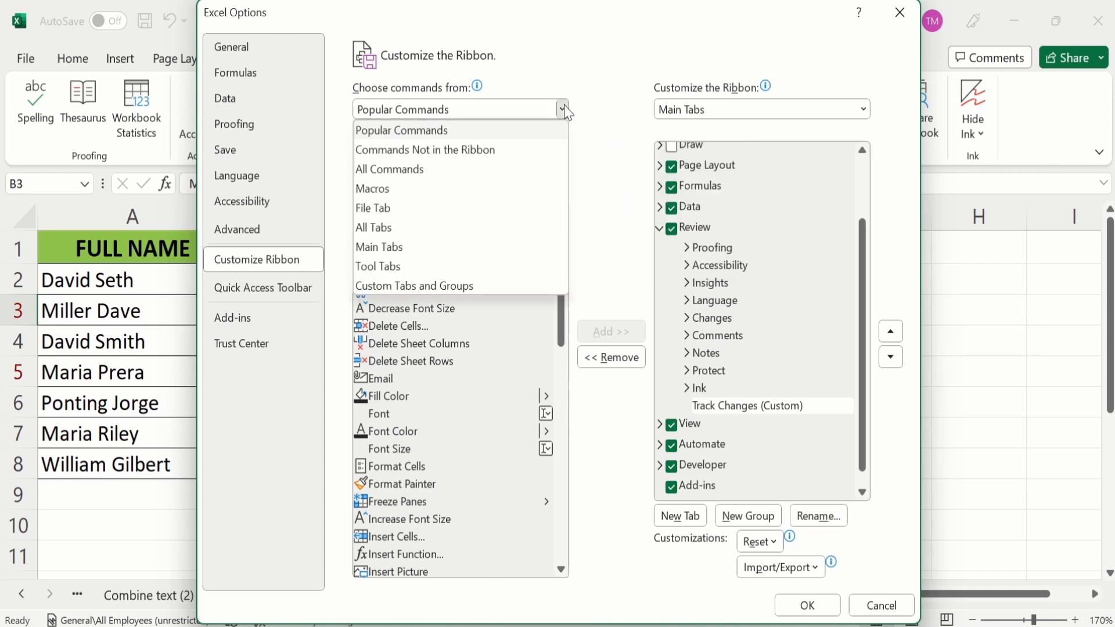
pyautogui.click(483, 165)
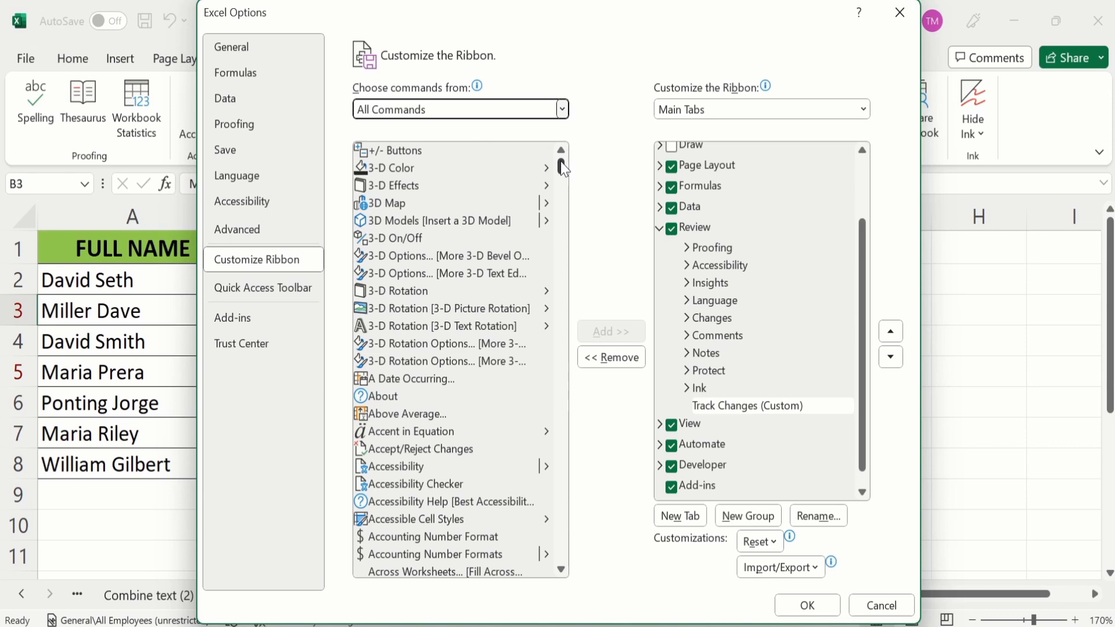
pyautogui.moveTo(564, 168); pyautogui.dragTo(563, 251)
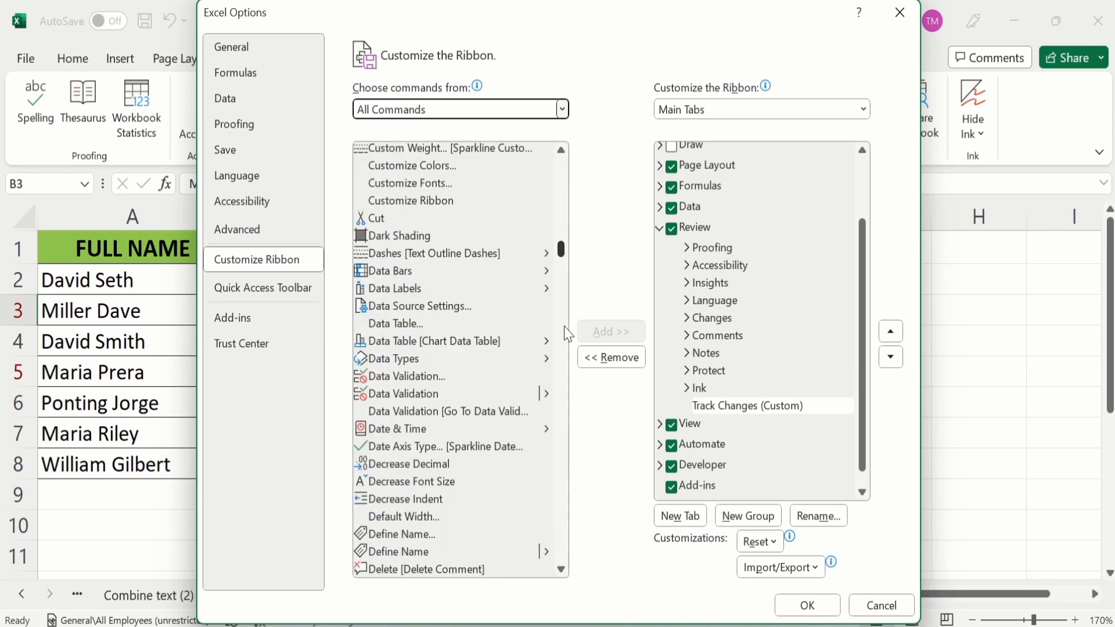
pyautogui.moveTo(568, 334); pyautogui.dragTo(567, 529)
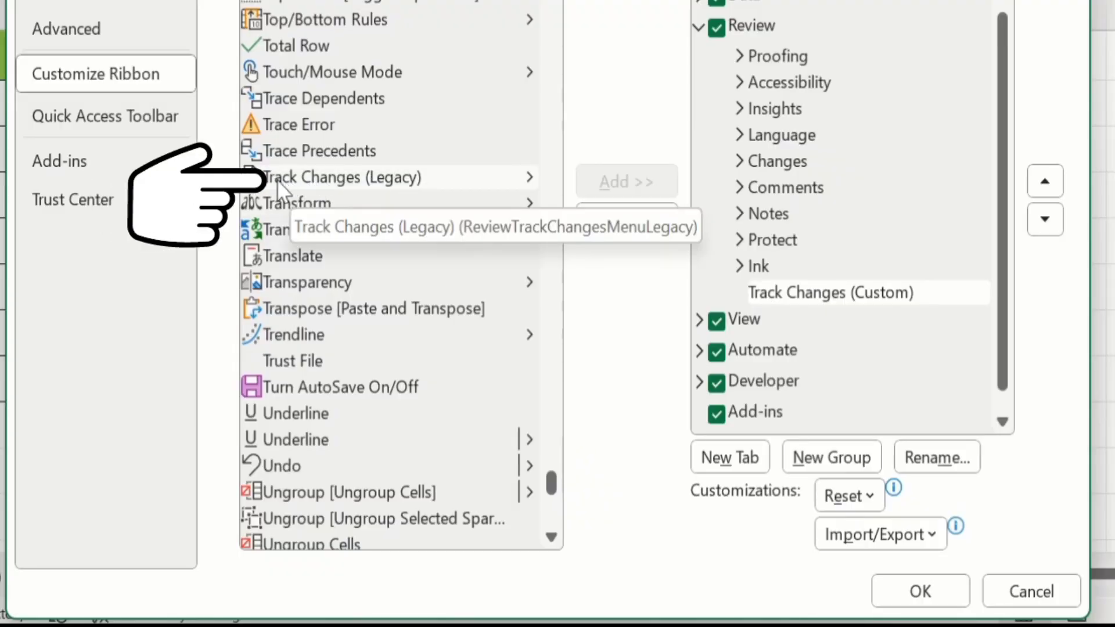
pyautogui.click(455, 185)
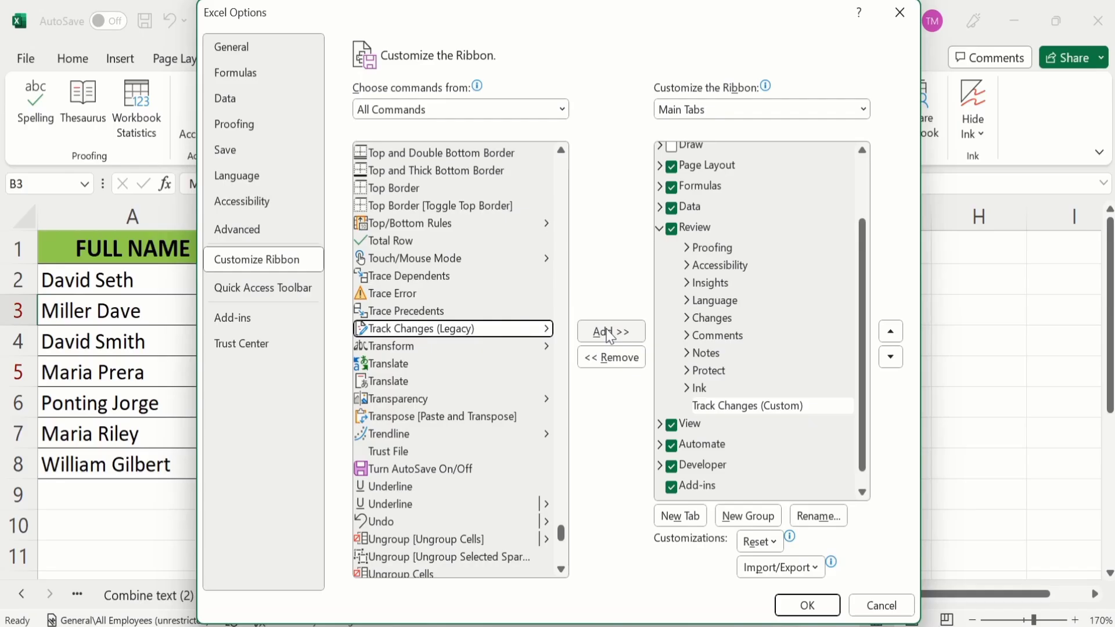
pyautogui.click(621, 183)
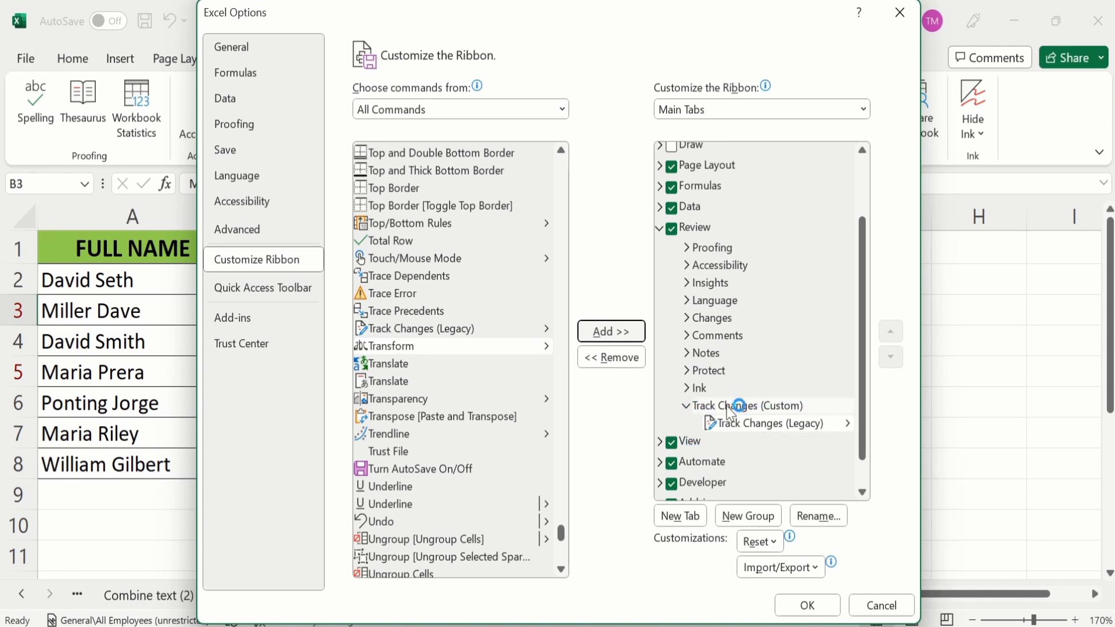
pyautogui.click(770, 406)
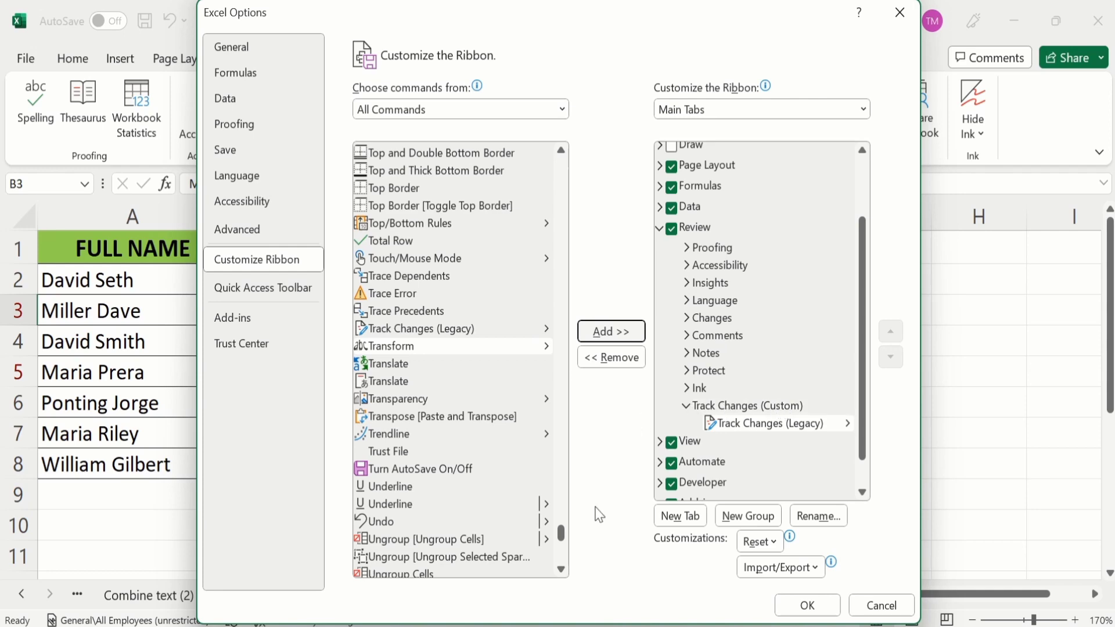
pyautogui.click(795, 604)
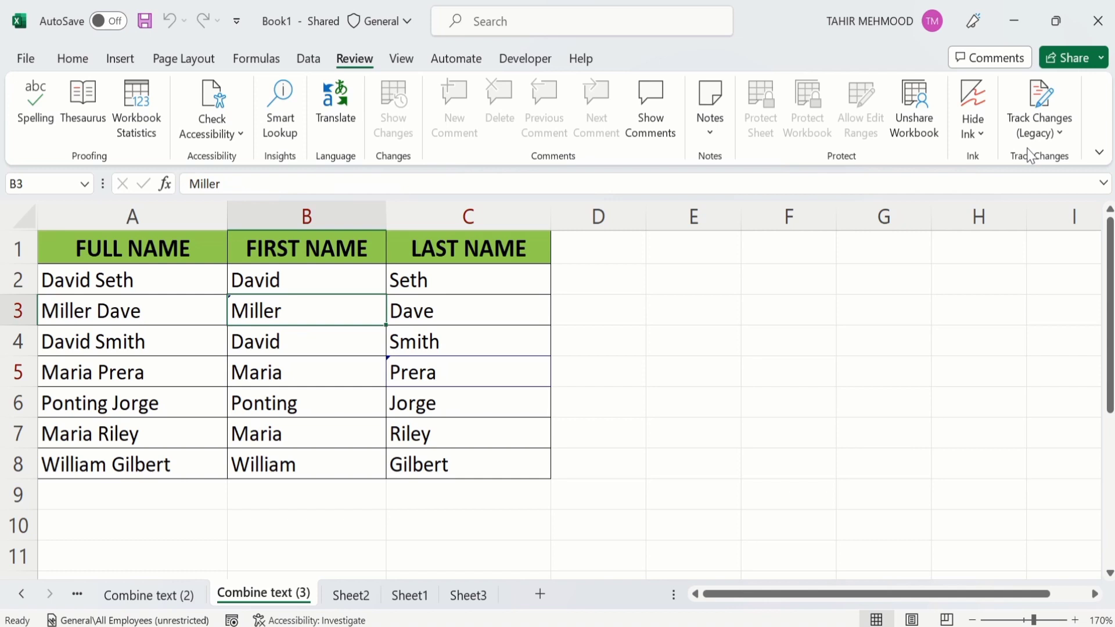
# Configure Highlight Changes to track changes while editing, with When set to All and changes highlighted on screen
pyautogui.click(1060, 134)
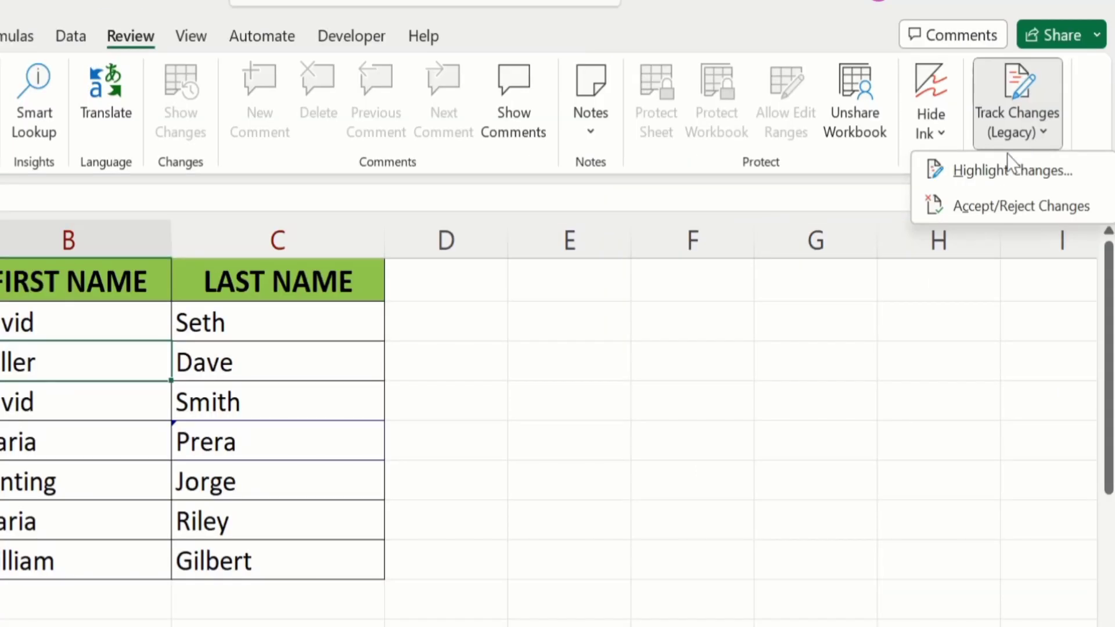
pyautogui.click(1018, 162)
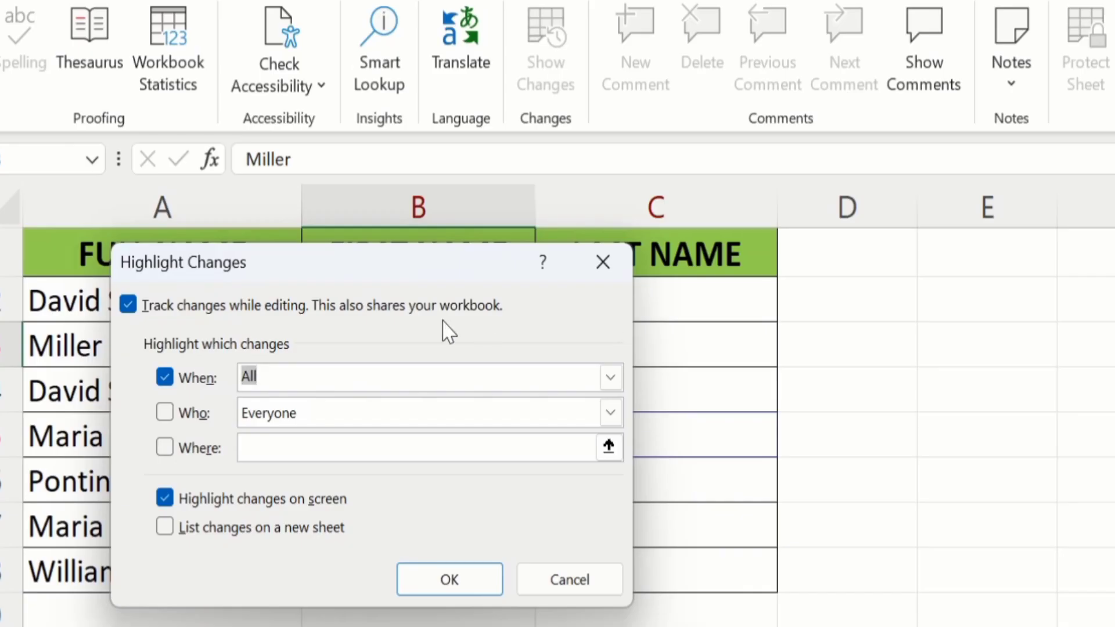
pyautogui.click(129, 306)
pyautogui.click(129, 306)
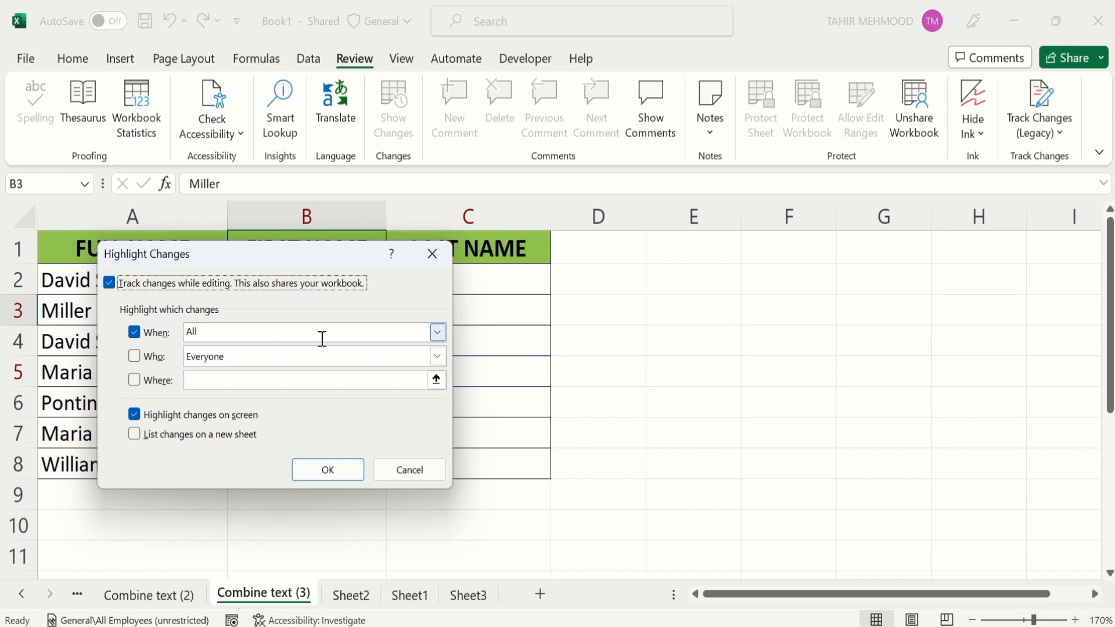
pyautogui.click(440, 332)
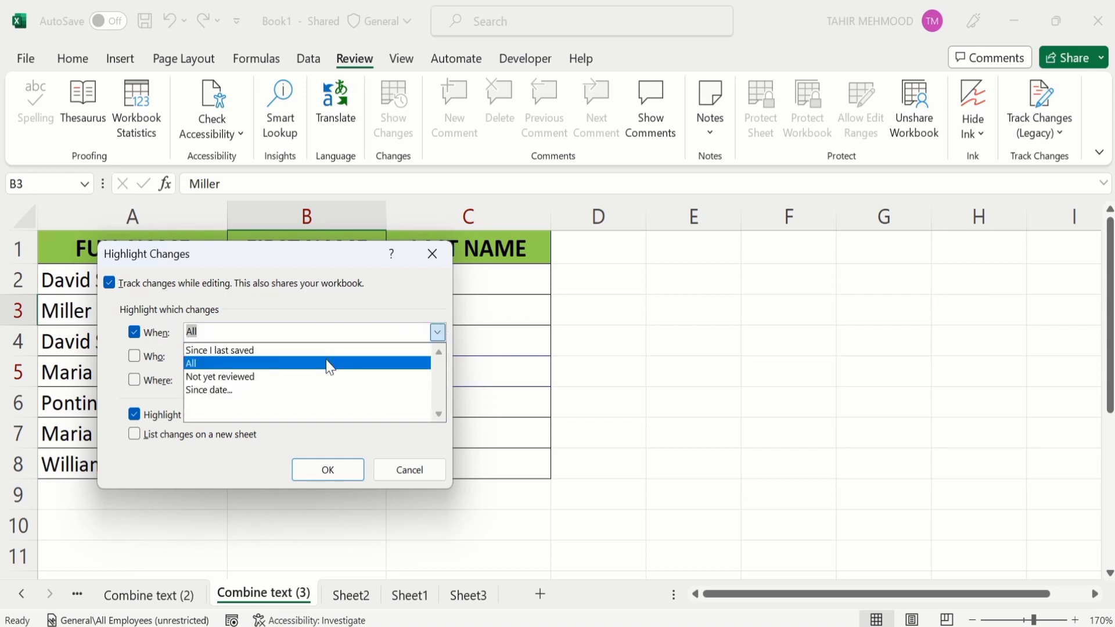
pyautogui.click(331, 364)
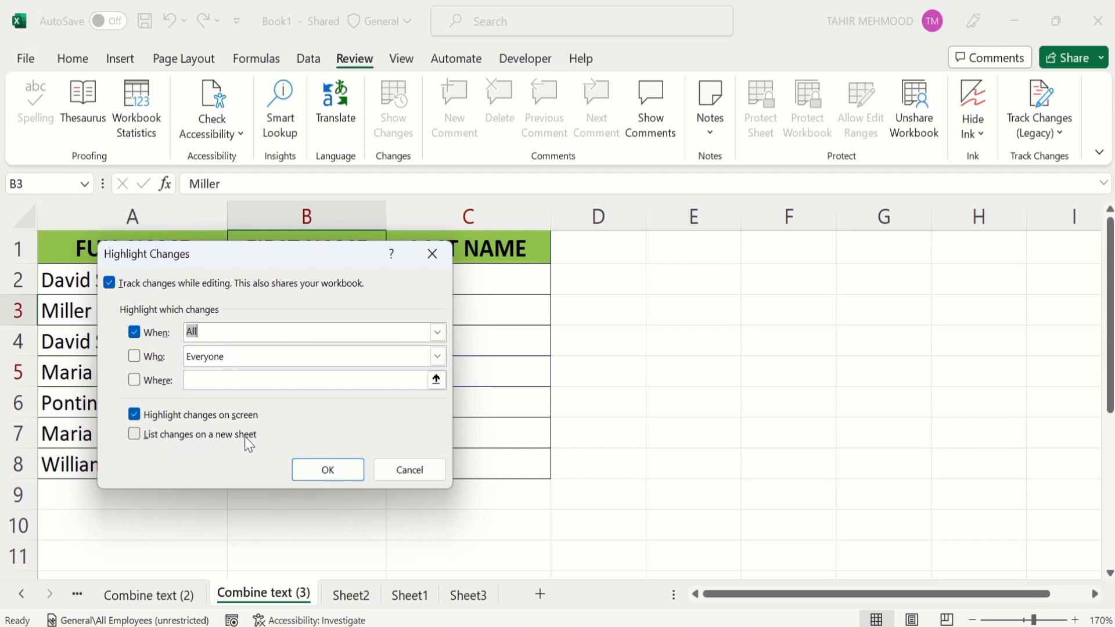
pyautogui.click(327, 472)
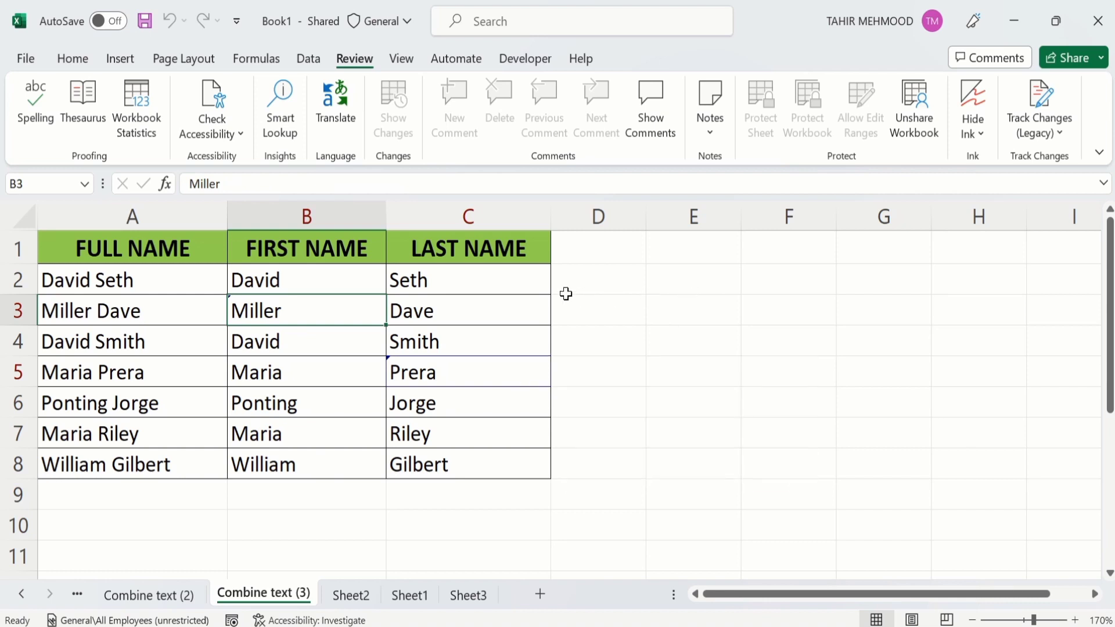
# Replace the last name in cell C2 with another last name and inspect the cell's tracked-change note
pyautogui.click(485, 281)
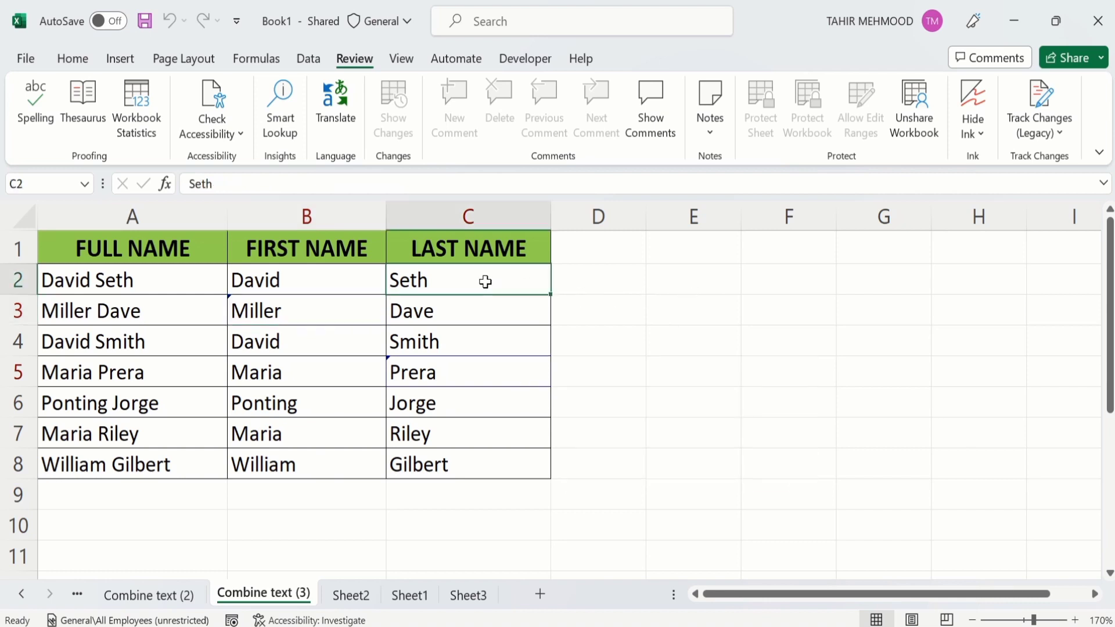
pyautogui.doubleClick(434, 284)
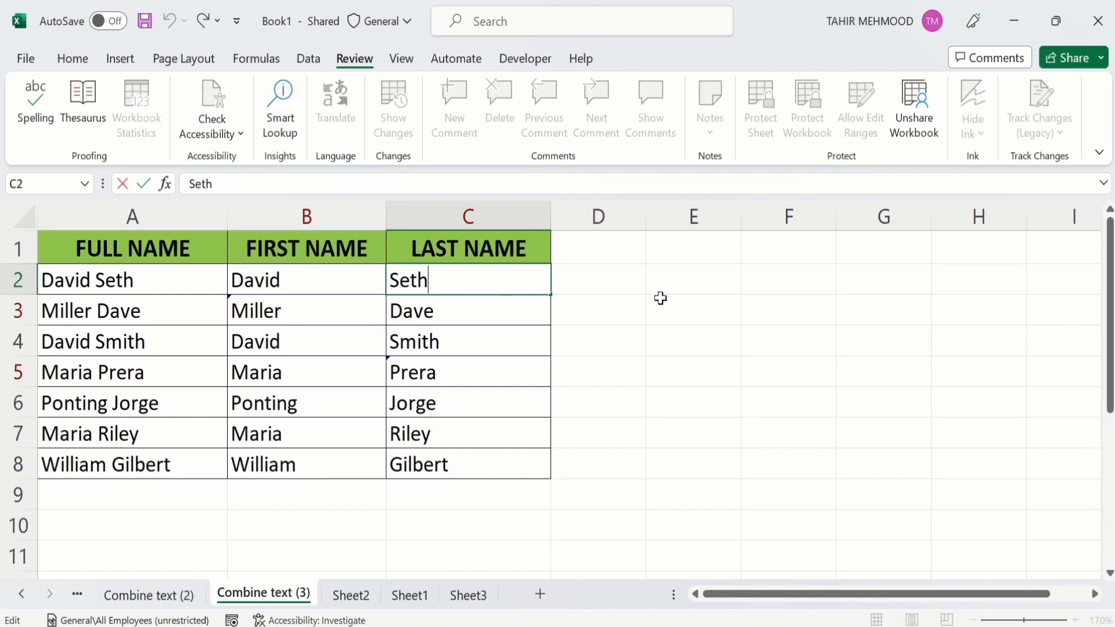
pyautogui.press('BackSpace')
pyautogui.press('BackSpace')
pyautogui.press('BackSpace')
pyautogui.press('BackSpace')
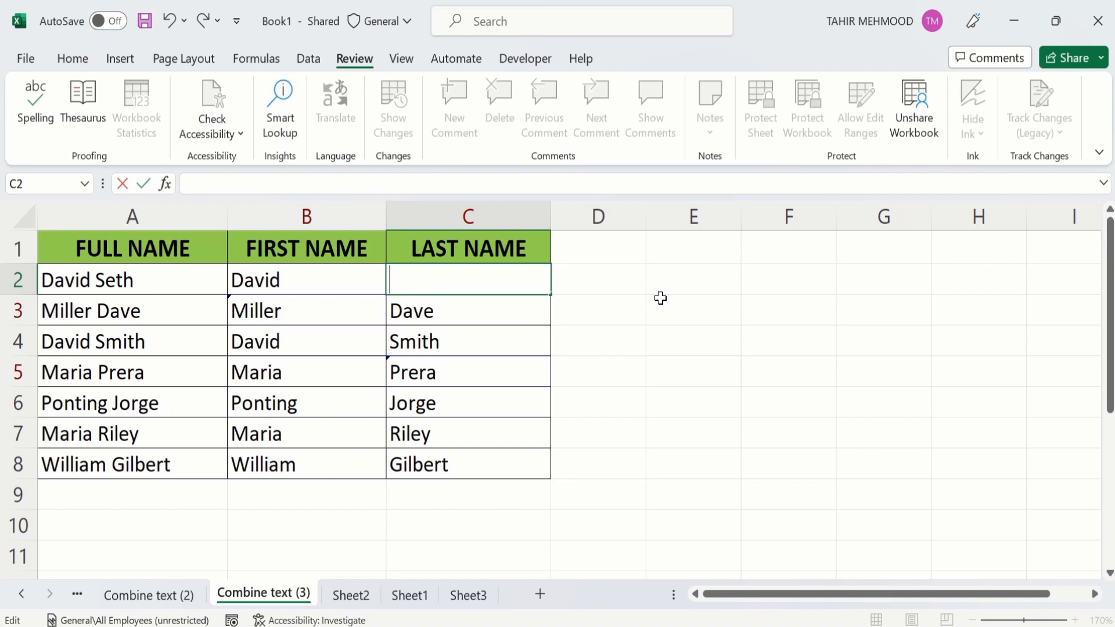
pyautogui.write('Maria')
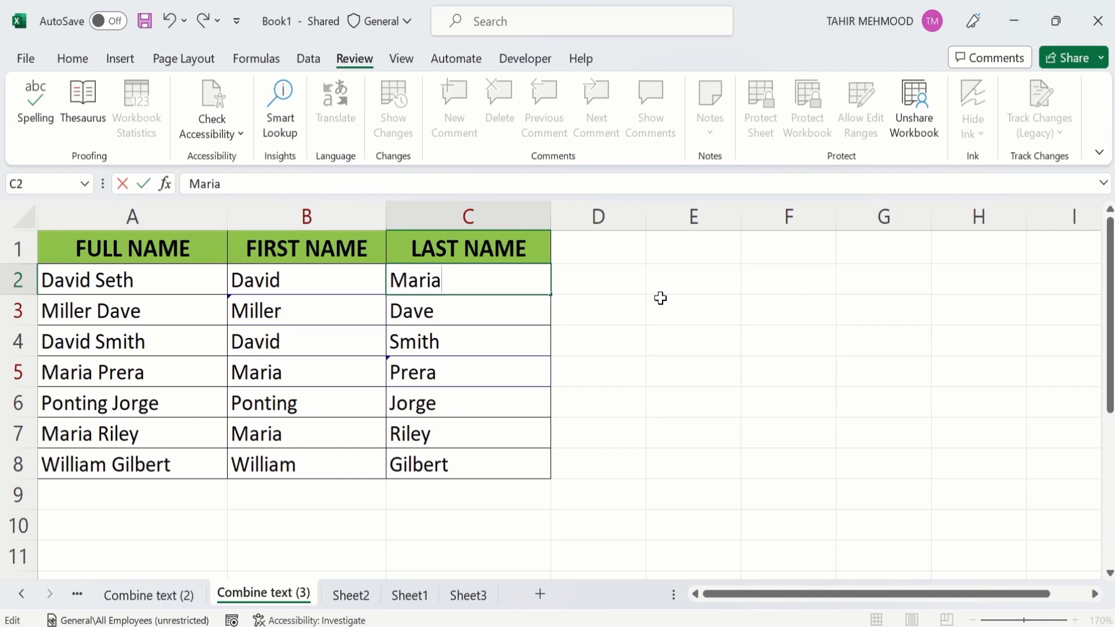
pyautogui.press('Return')
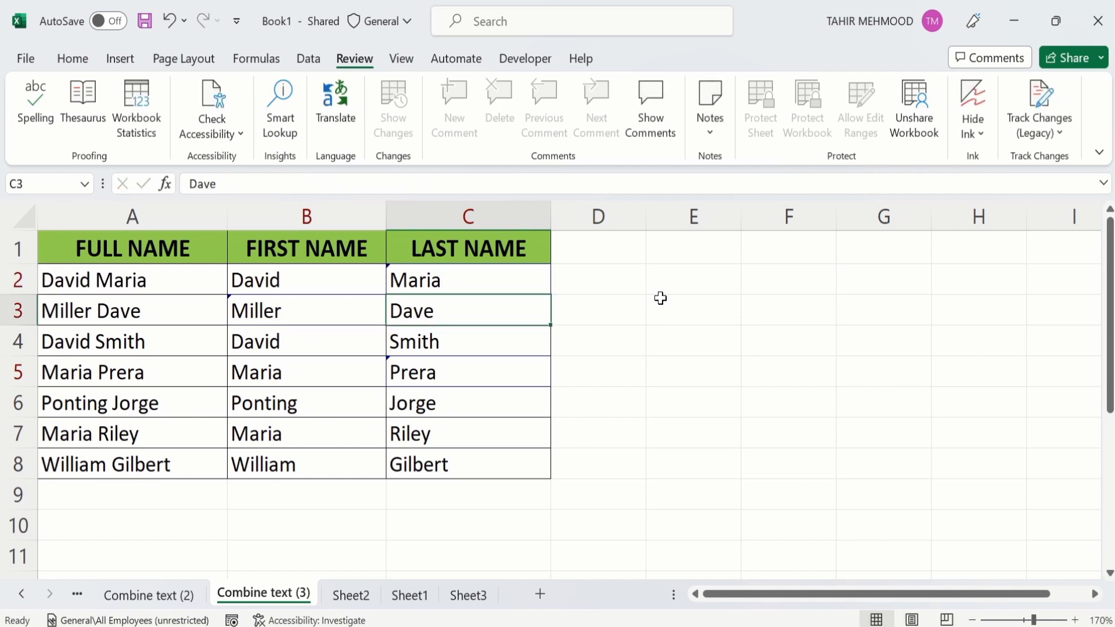
pyautogui.moveTo(391, 269)
# Replace the last name in cell C8 with another last name and inspect the cell's tracked-change note
pyautogui.click(450, 467)
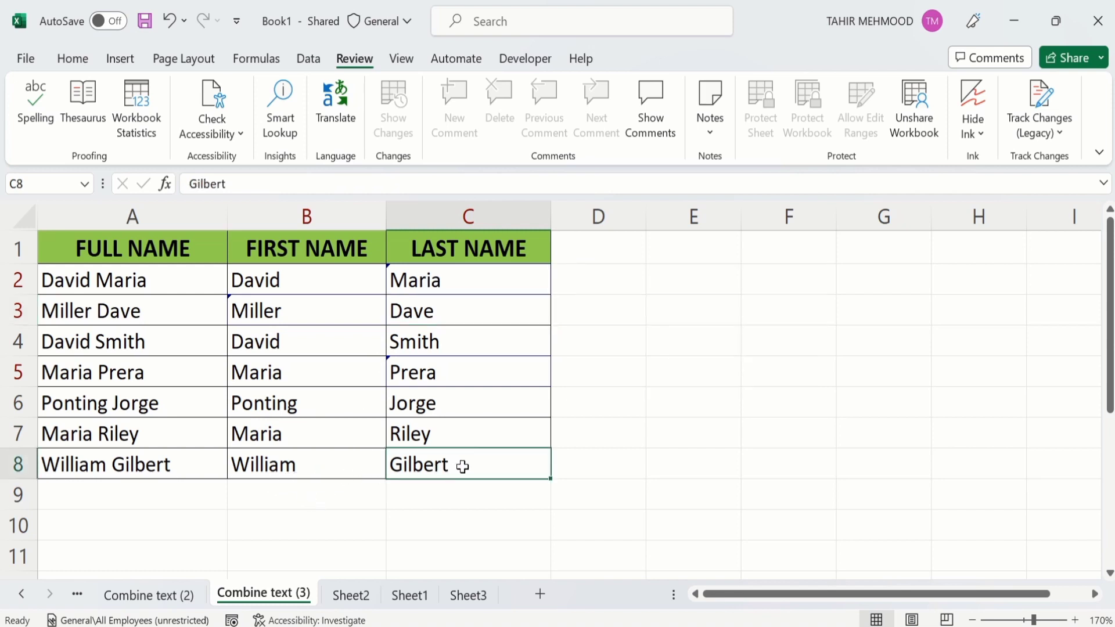
pyautogui.doubleClick(463, 467)
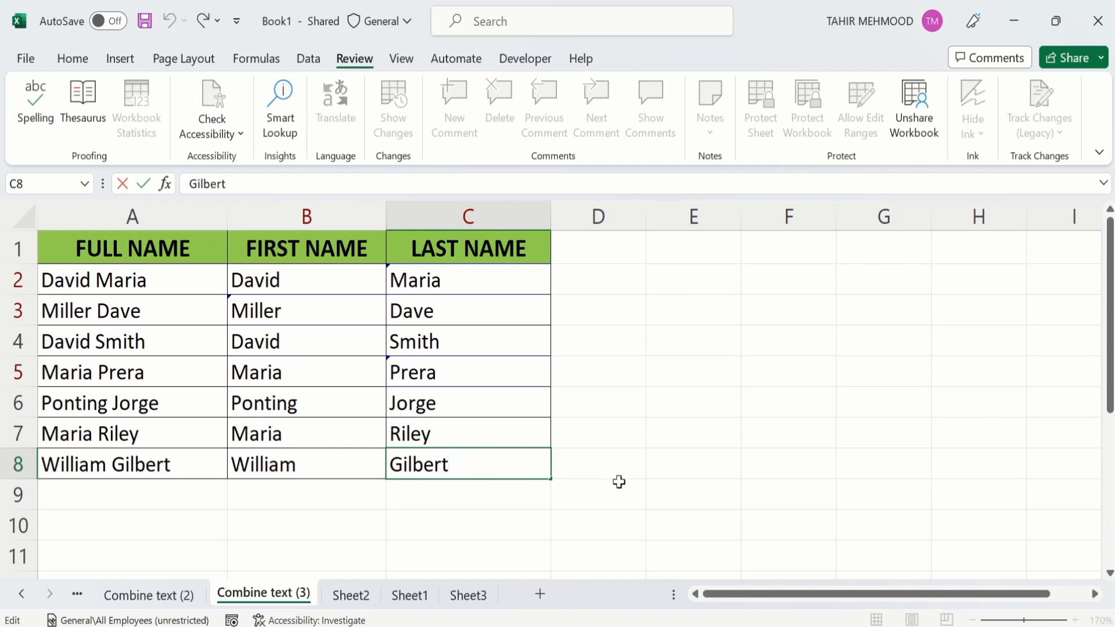
pyautogui.press('BackSpace')
pyautogui.press('BackSpace')
pyautogui.press('BackSpace')
pyautogui.press('BackSpace')
pyautogui.press('BackSpace')
pyautogui.press('BackSpace')
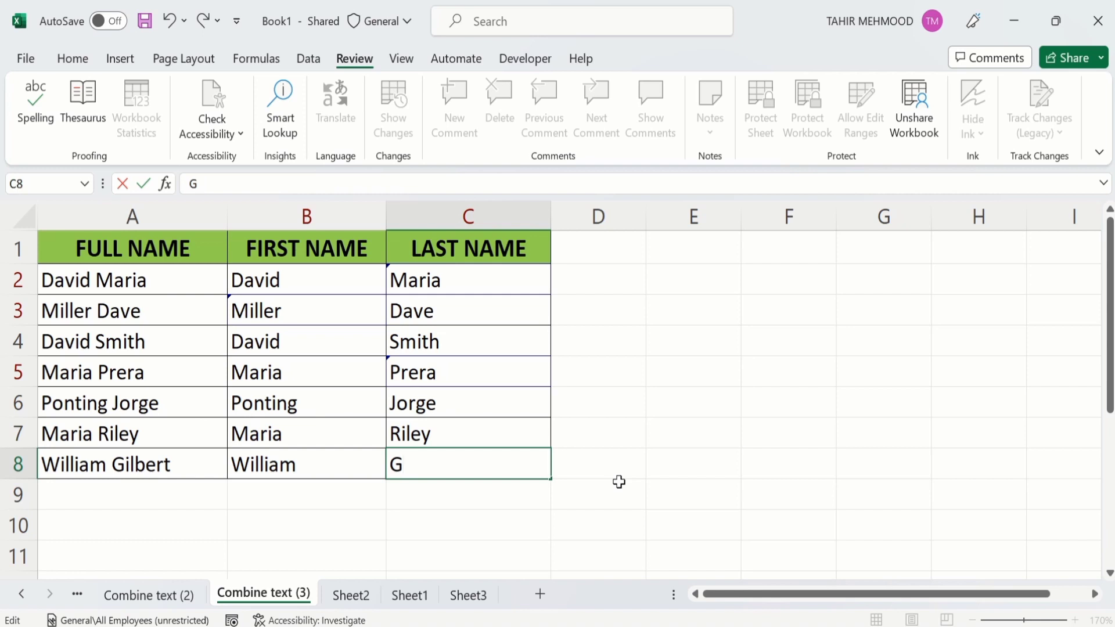
pyautogui.press('BackSpace')
pyautogui.write('Peter')
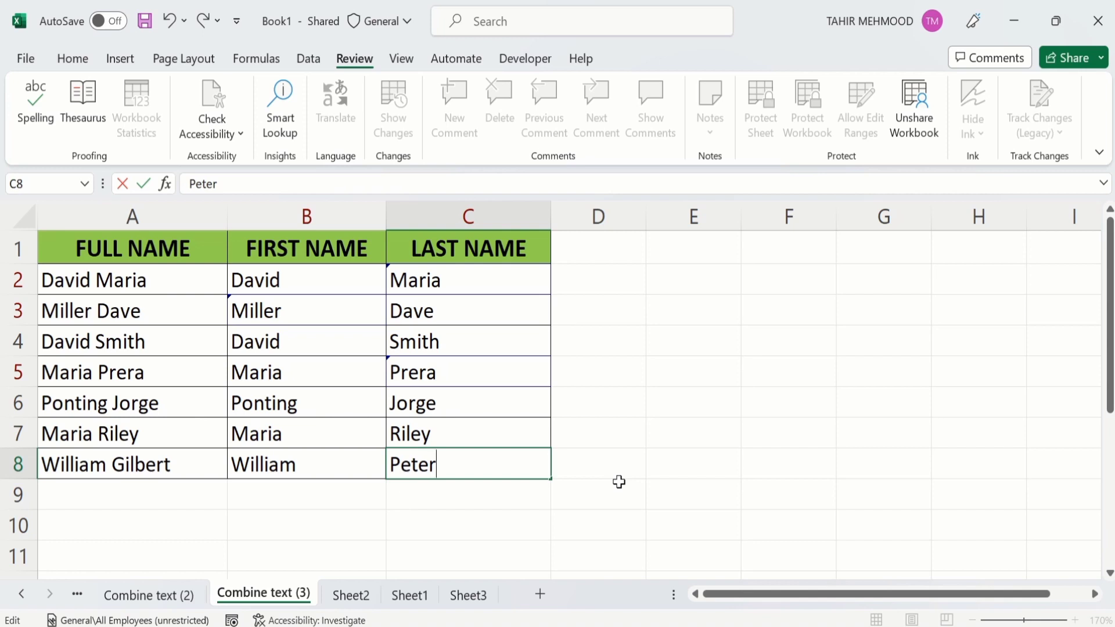
pyautogui.press('Return')
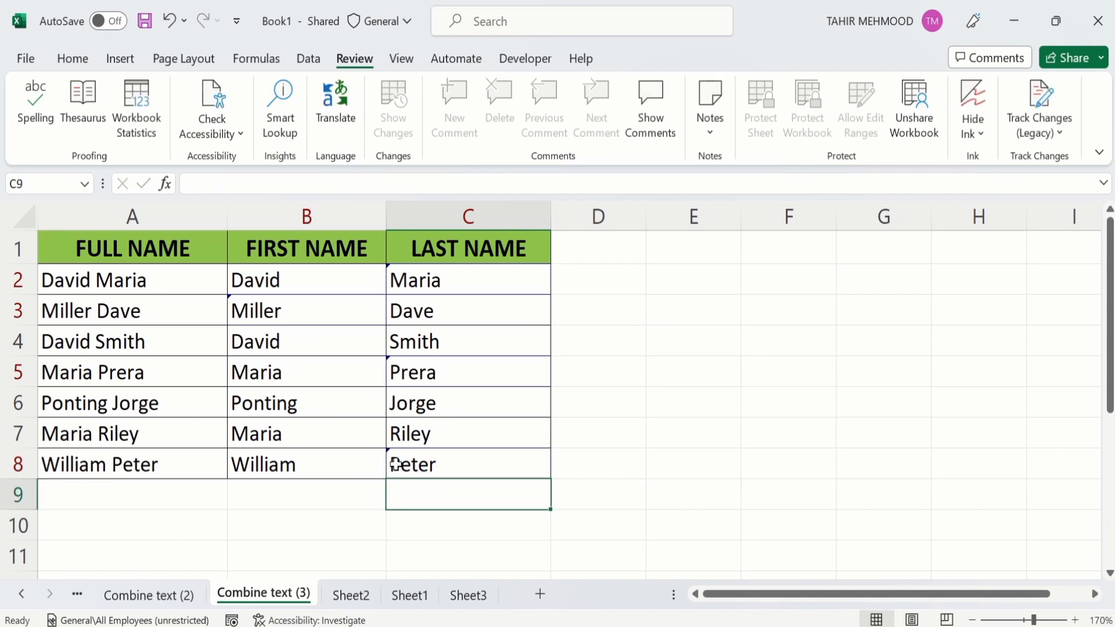
pyautogui.moveTo(391, 462)
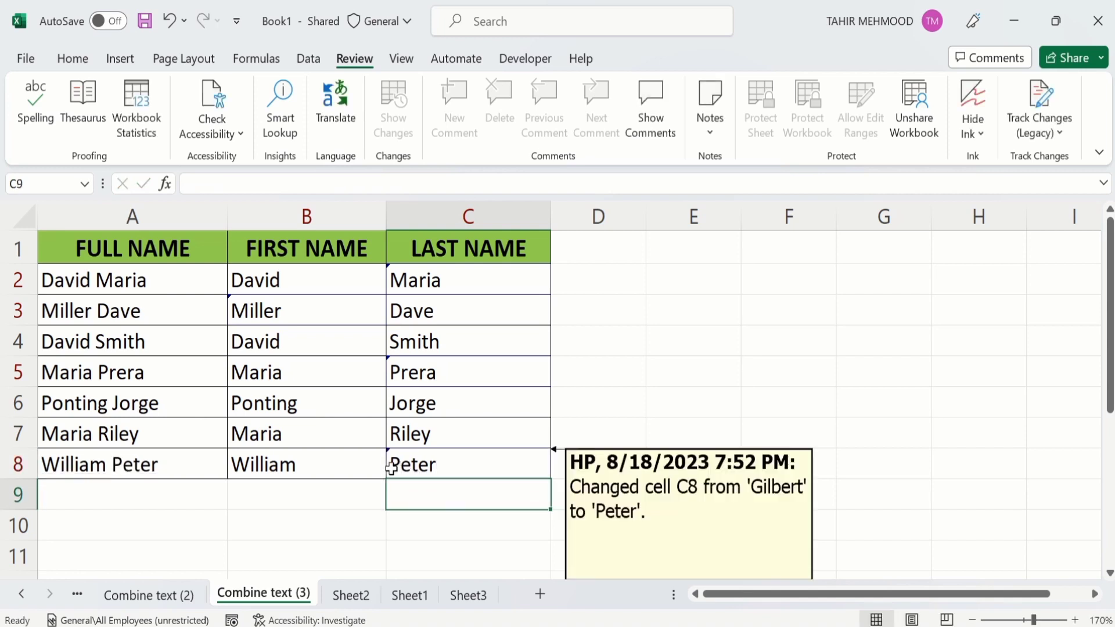
pyautogui.click(421, 466)
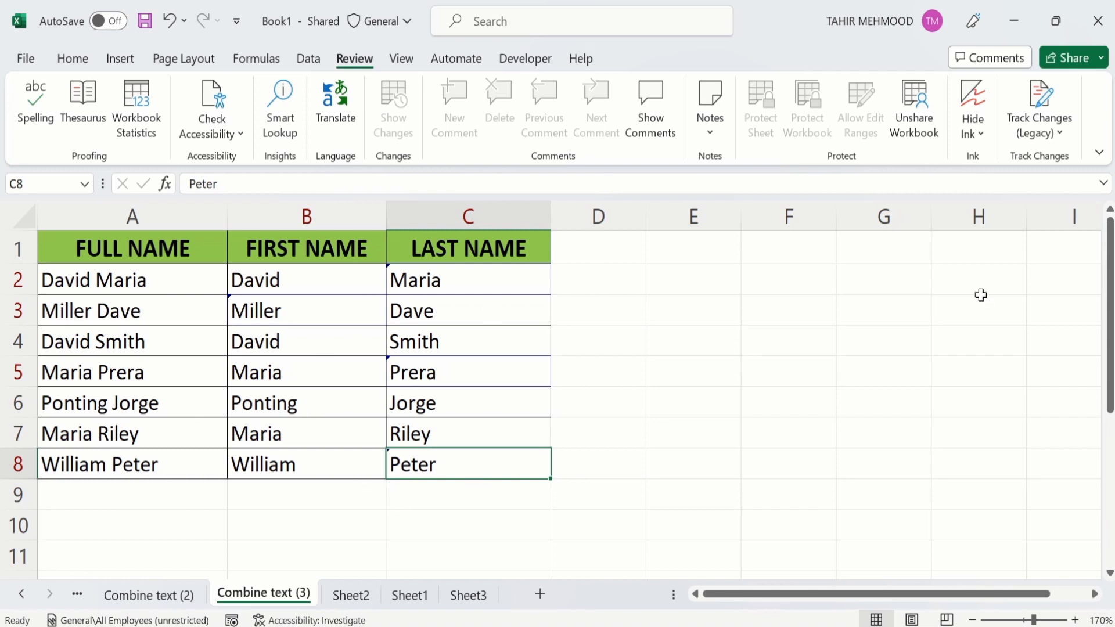
# Try to list all tracked changes on a new sheet through Highlight Changes
pyautogui.click(1066, 145)
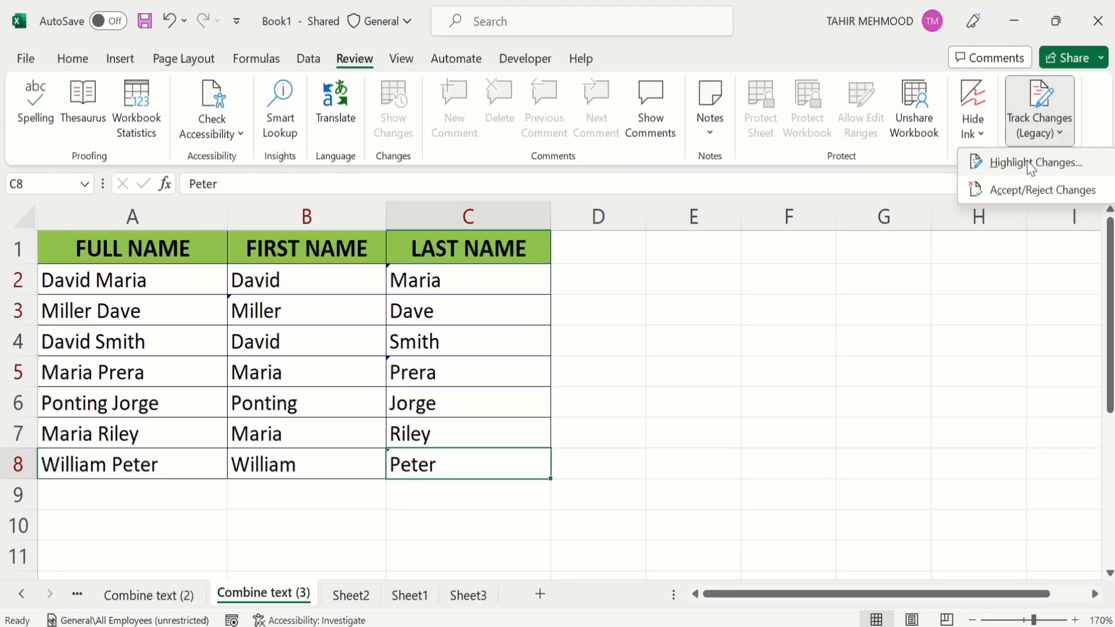
pyautogui.click(1015, 209)
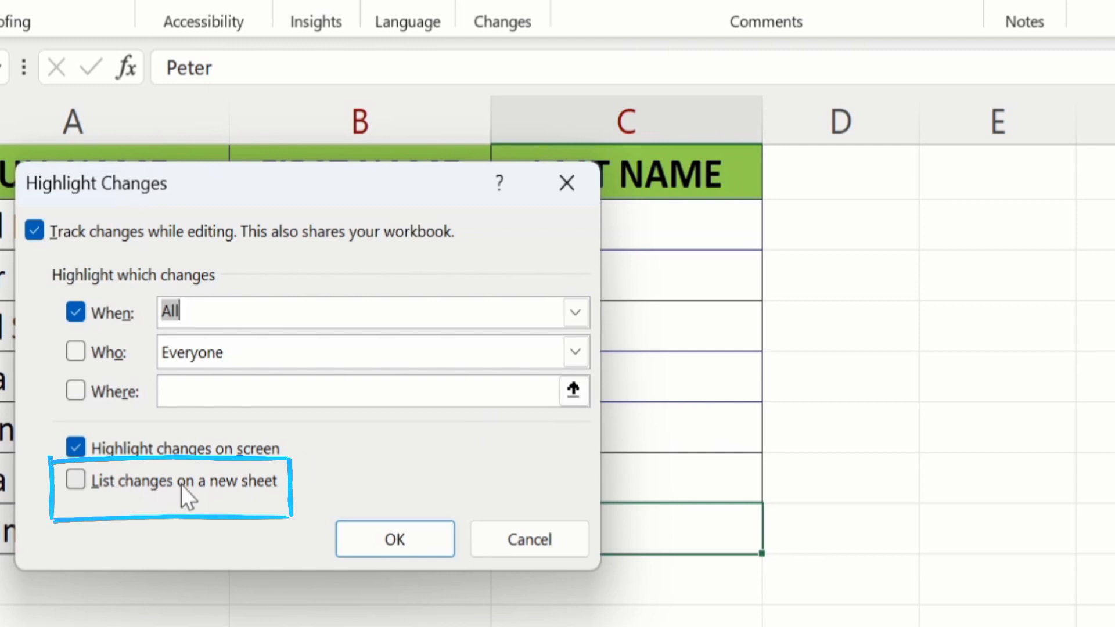
pyautogui.click(75, 480)
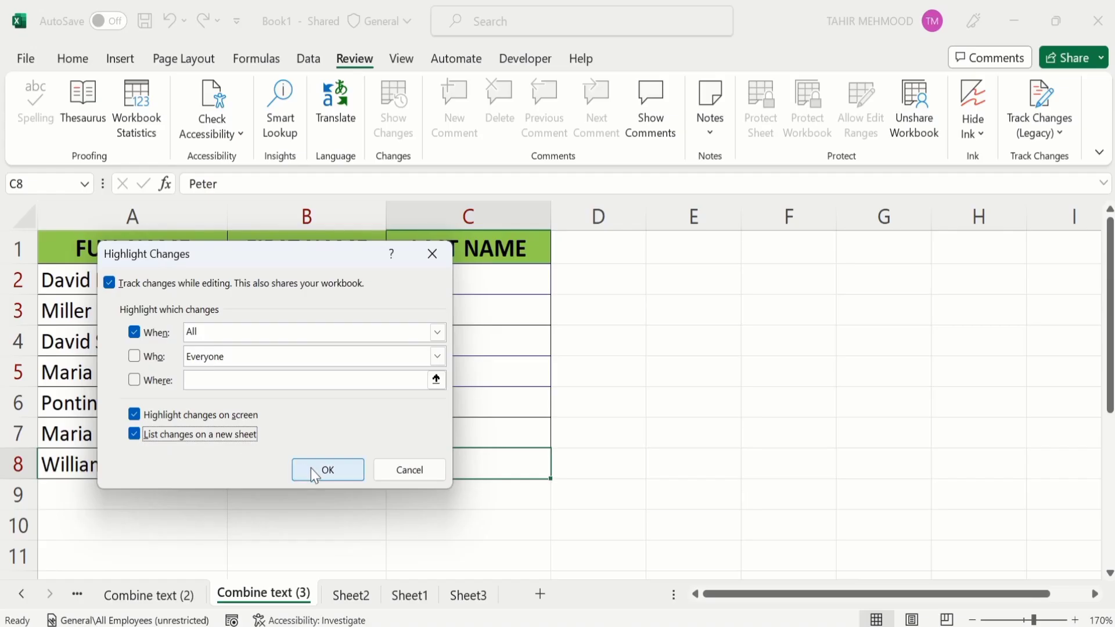
pyautogui.click(386, 543)
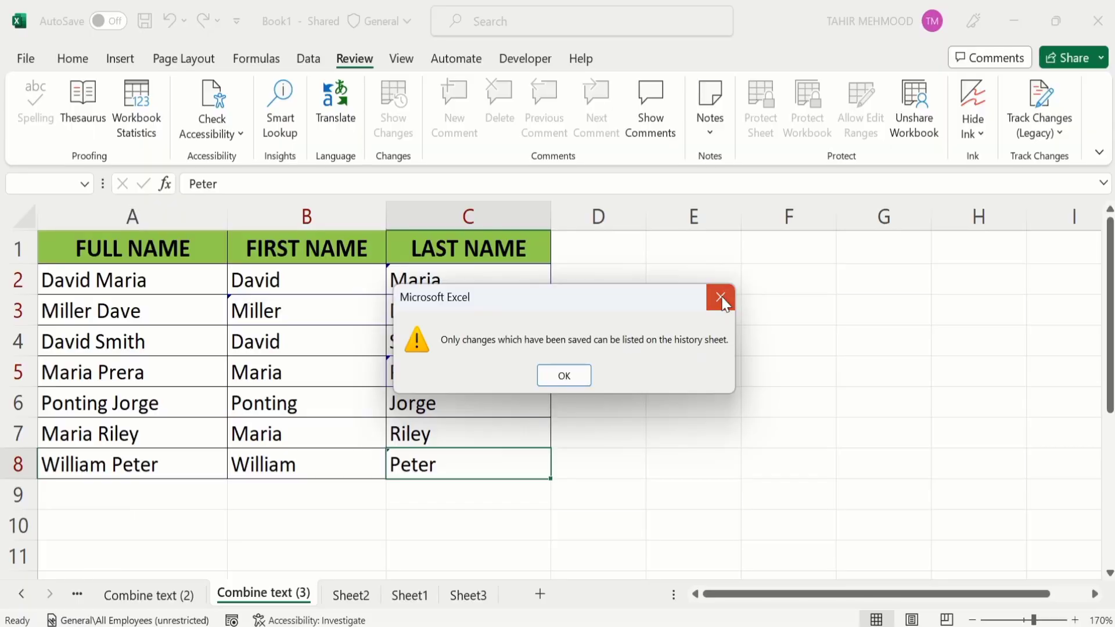
pyautogui.click(721, 298)
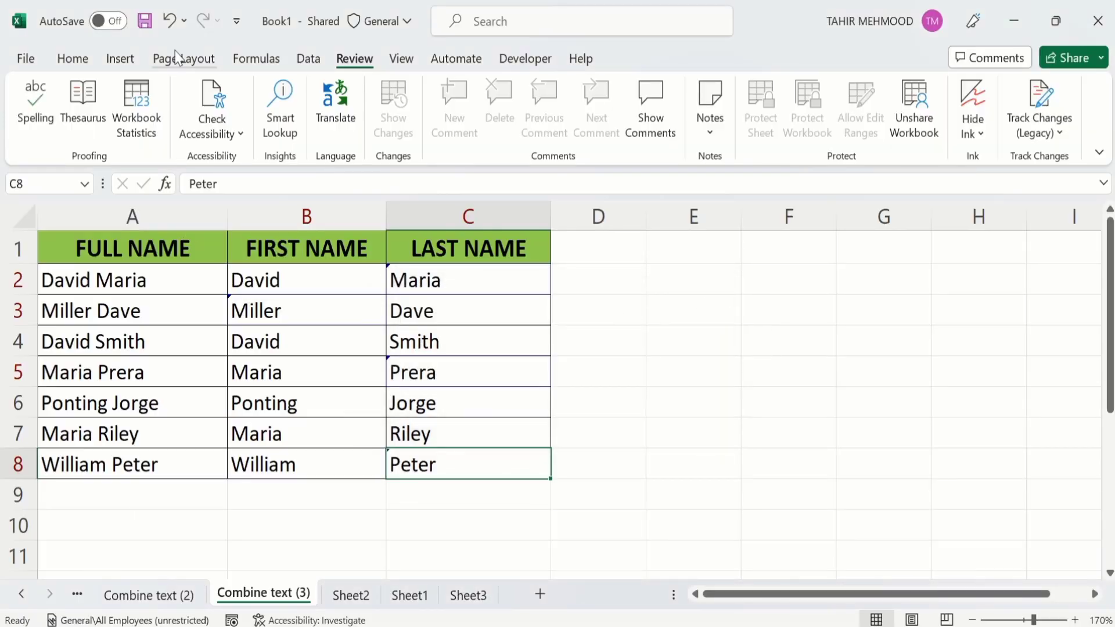
# Save the workbook and set Highlight Changes to list all tracked changes on a new sheet
pyautogui.click(145, 21)
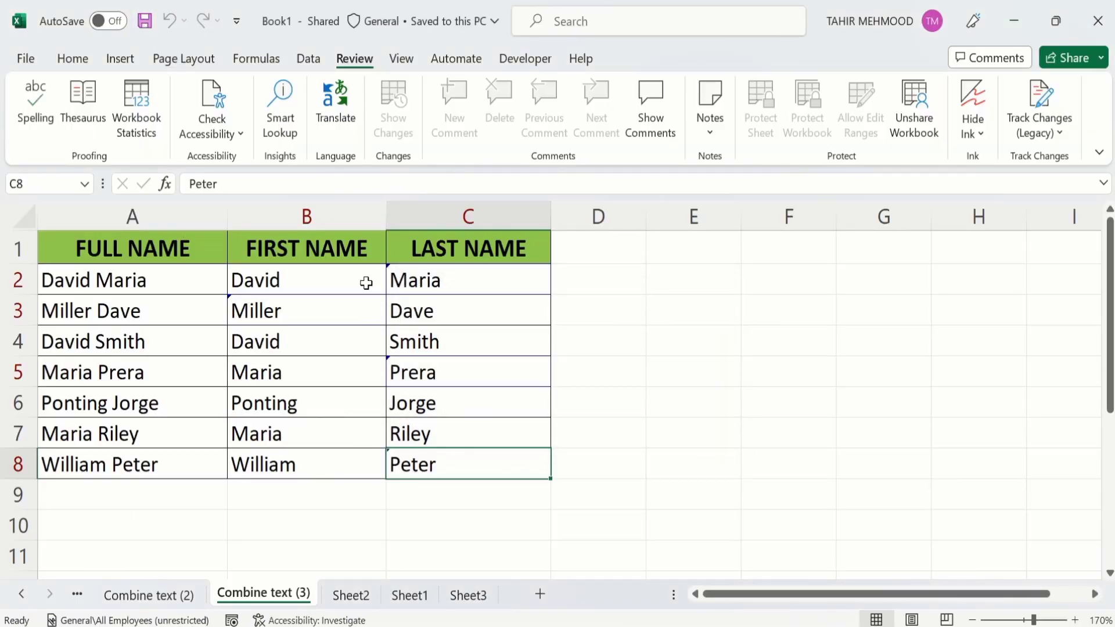
pyautogui.click(1061, 133)
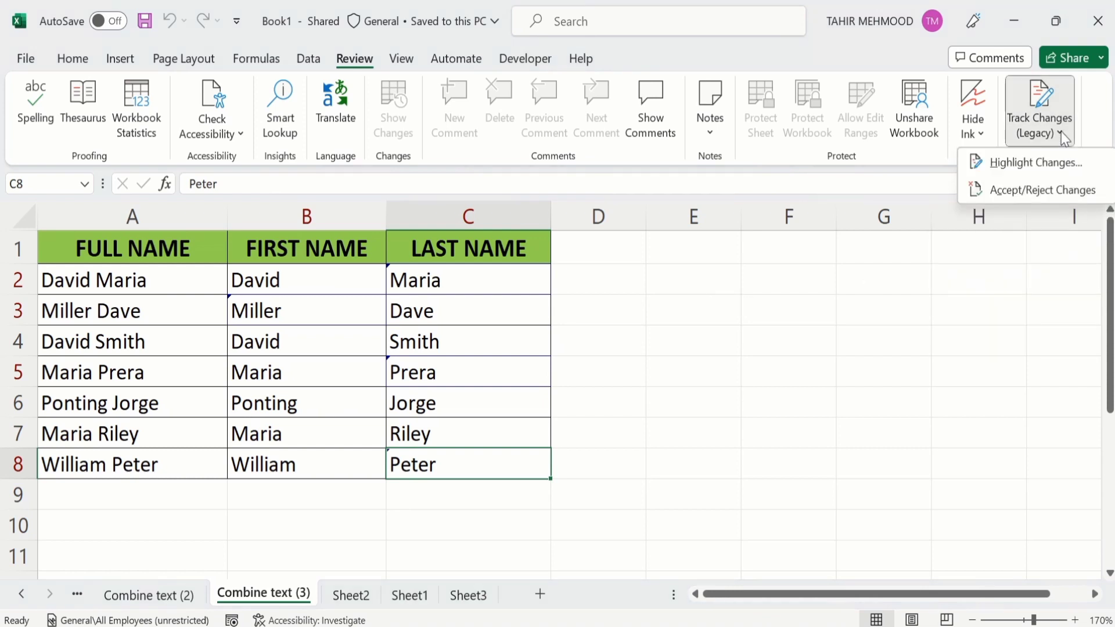
pyautogui.click(1036, 163)
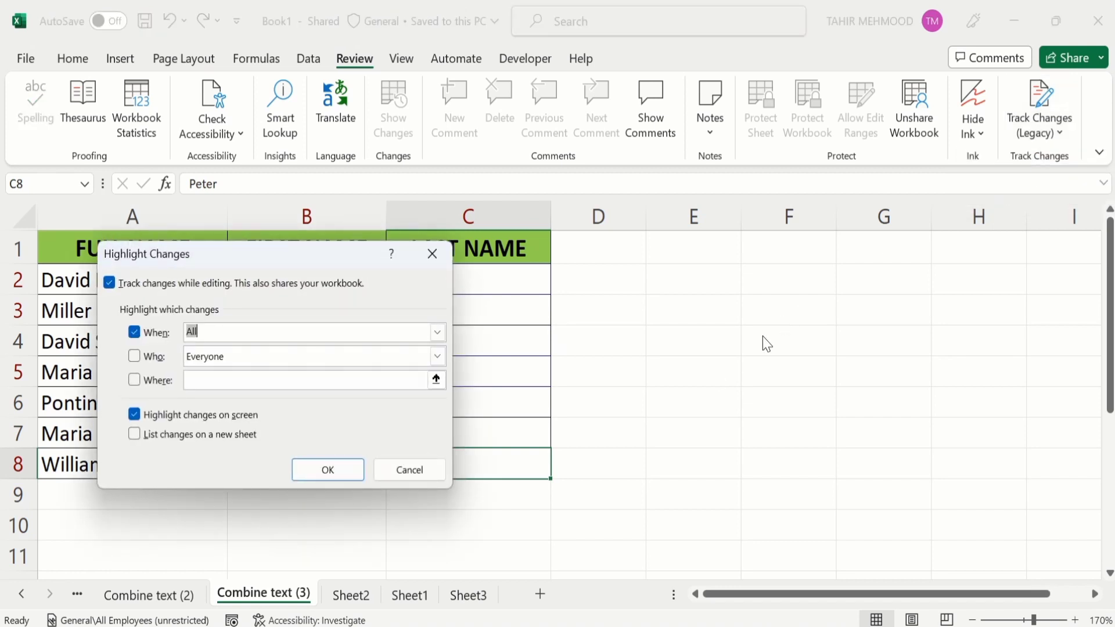
pyautogui.click(133, 433)
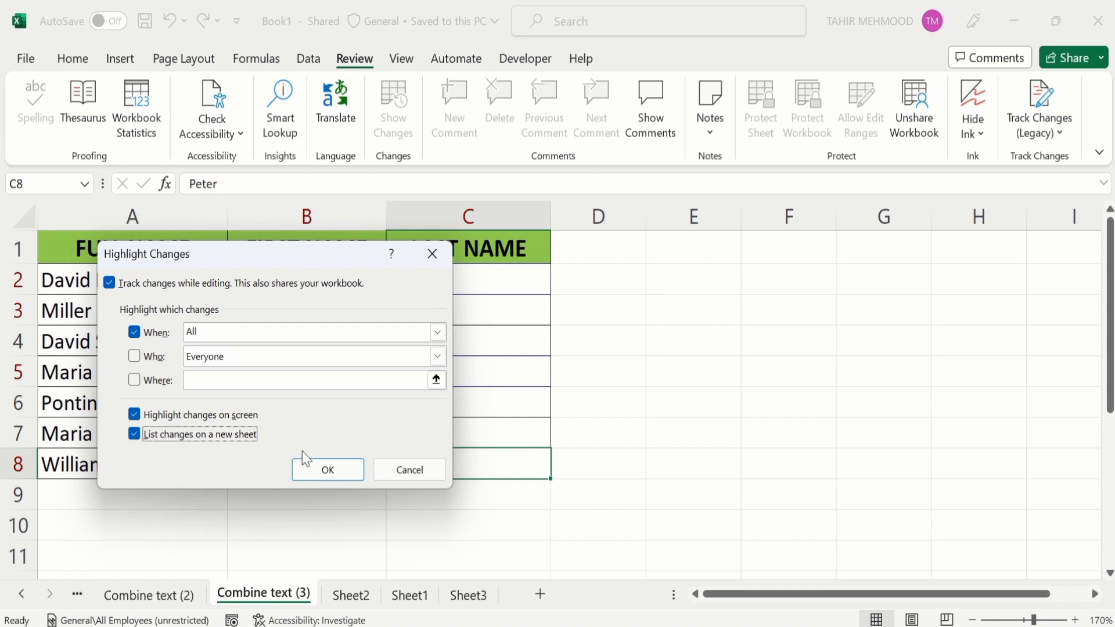
pyautogui.click(329, 471)
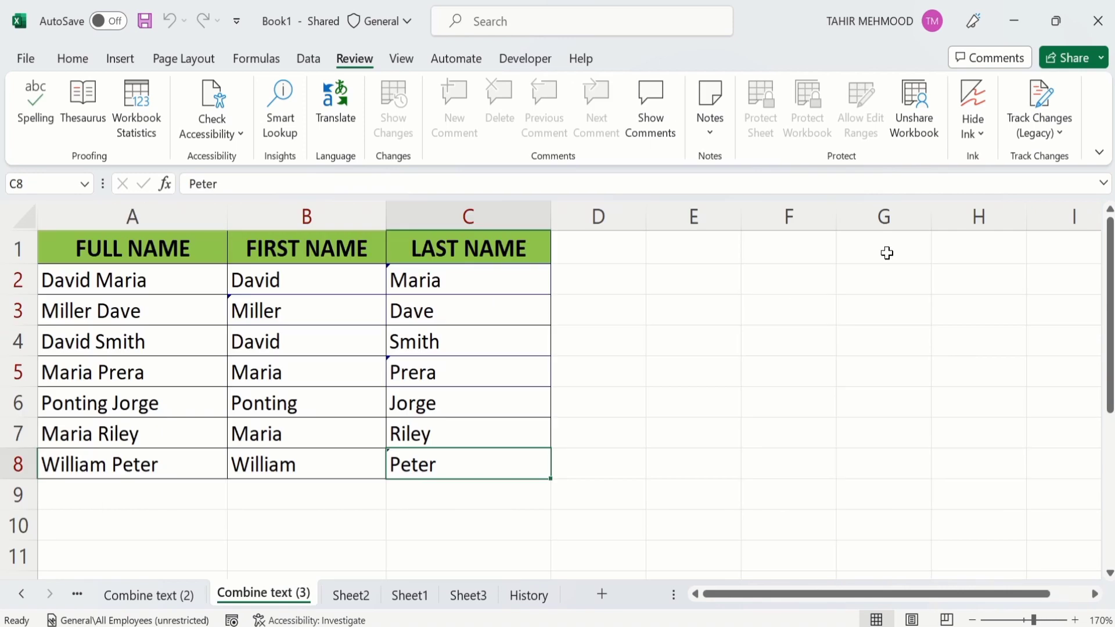
# Start an Accept/Reject Changes review limited to changes made since 8/18/2023
pyautogui.click(1060, 139)
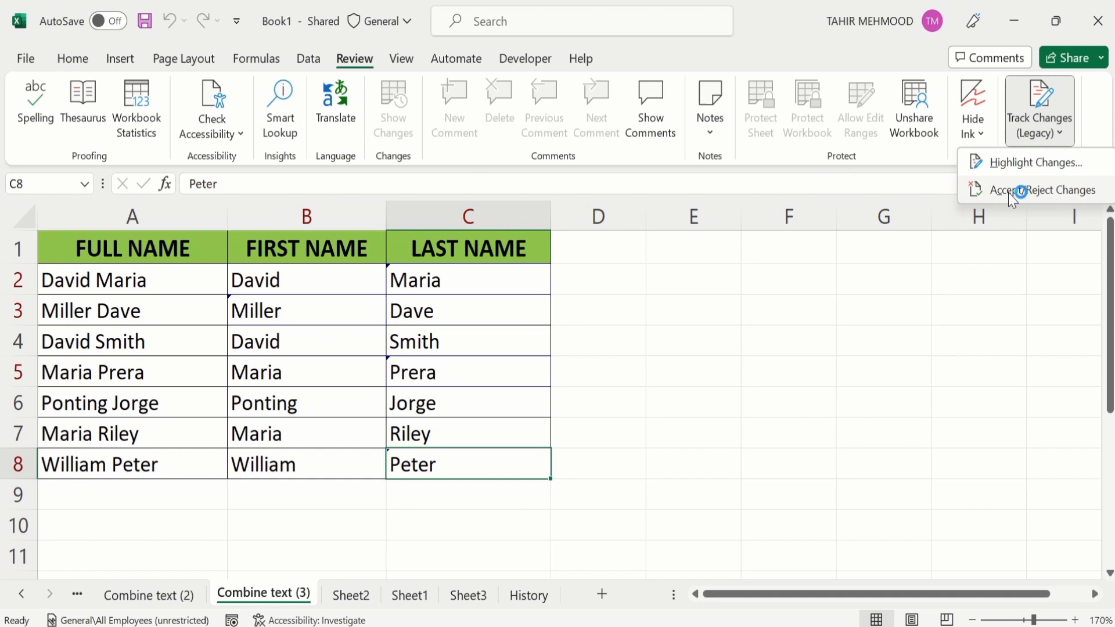
pyautogui.click(1055, 189)
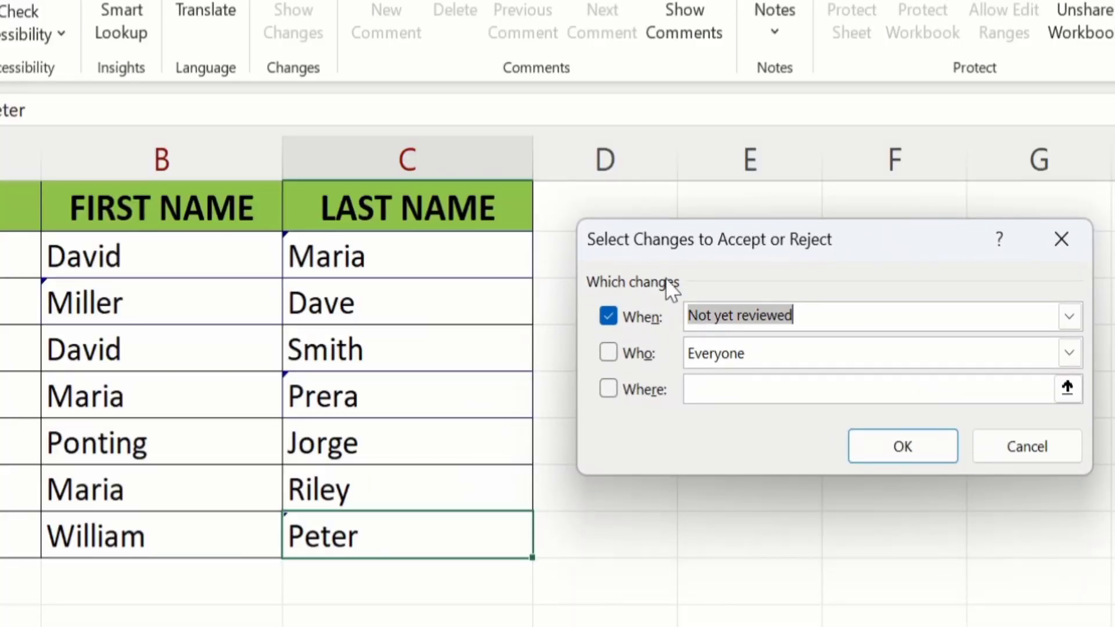
pyautogui.click(1072, 307)
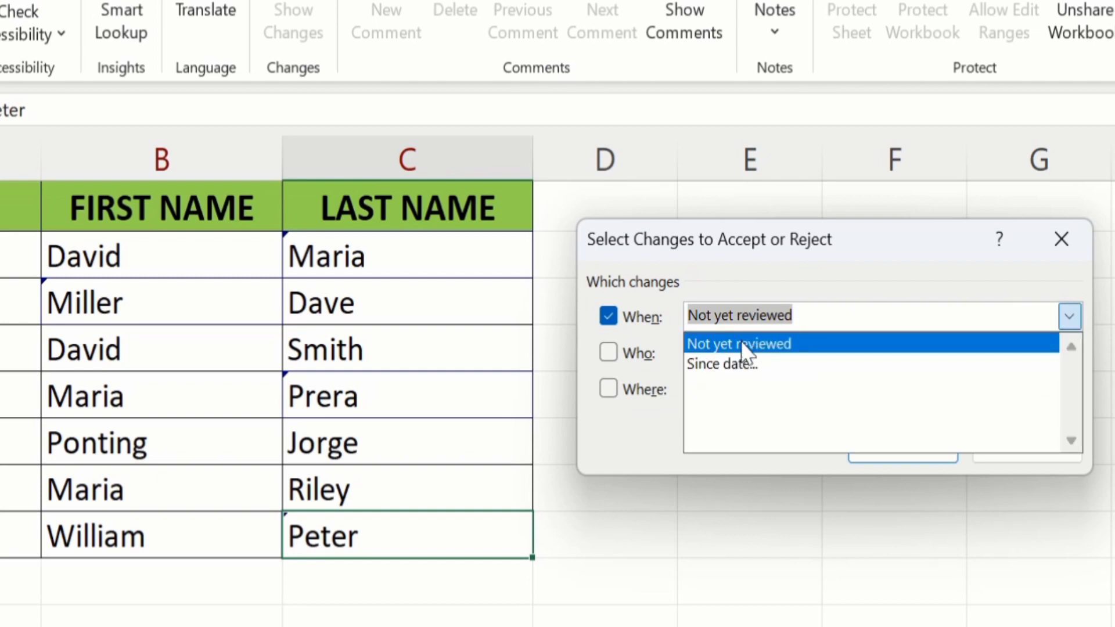
pyautogui.click(740, 363)
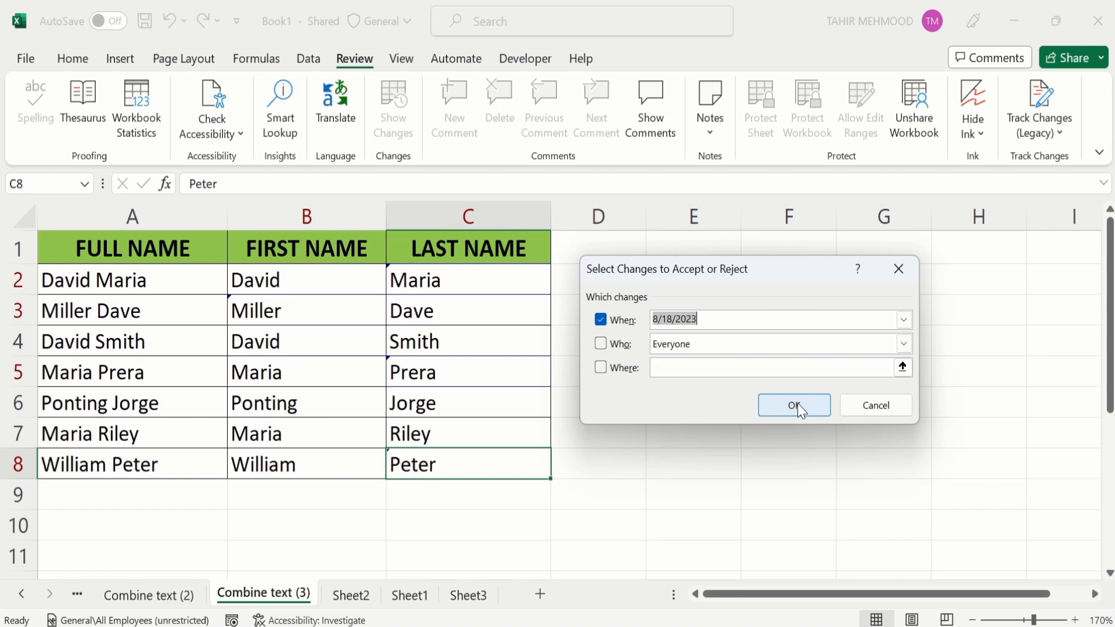
pyautogui.click(799, 407)
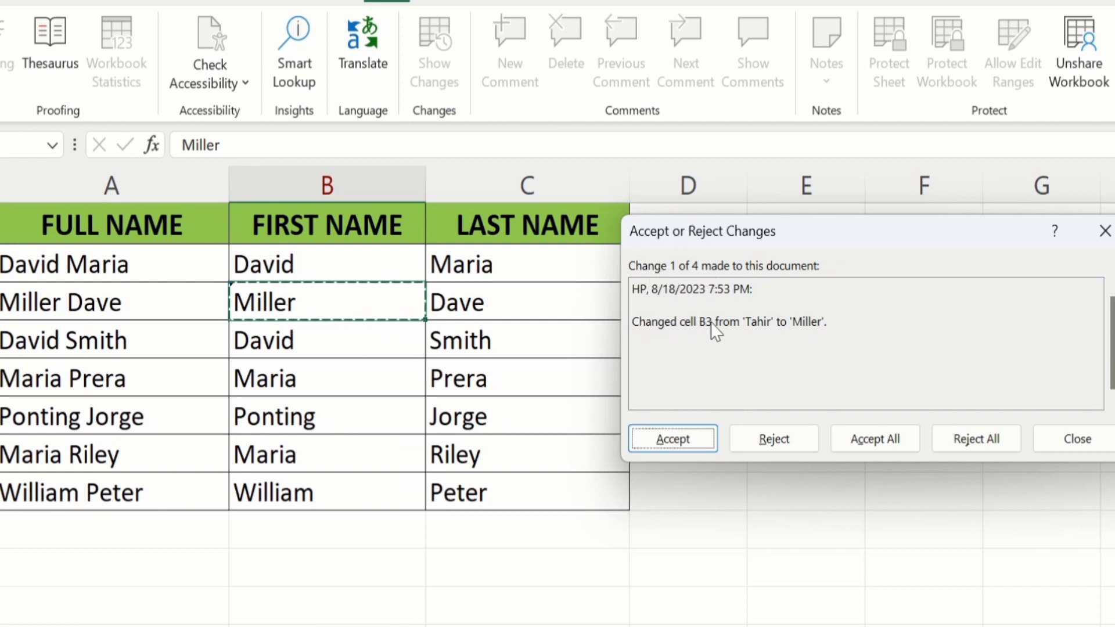
# Accept the tracked change in B3, reject the one in C5, and accept all remaining changes
pyautogui.click(673, 441)
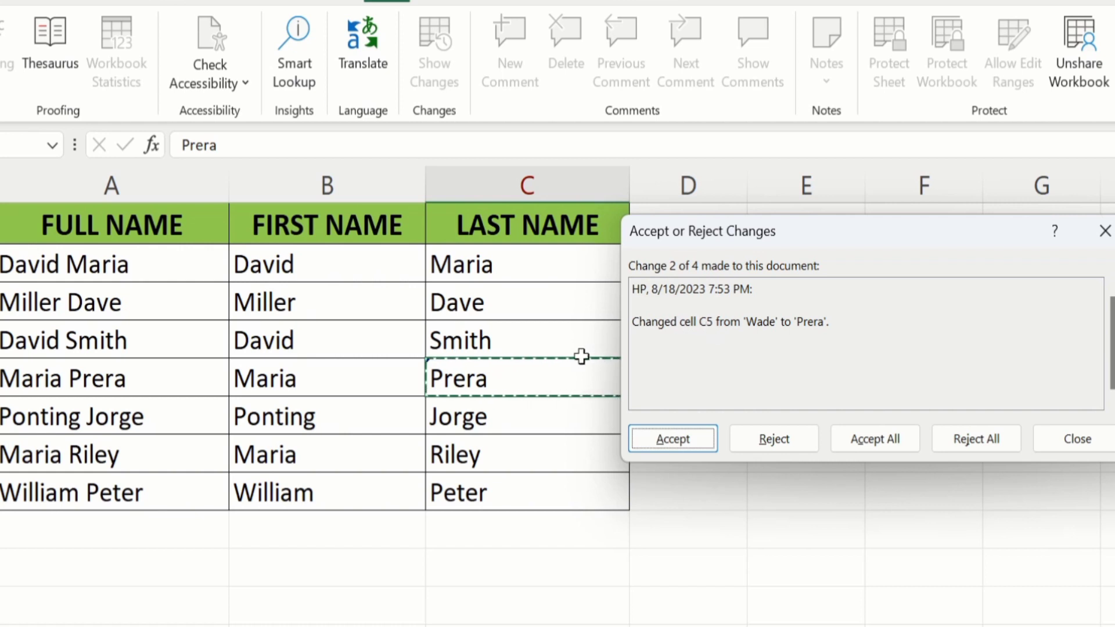
pyautogui.click(762, 437)
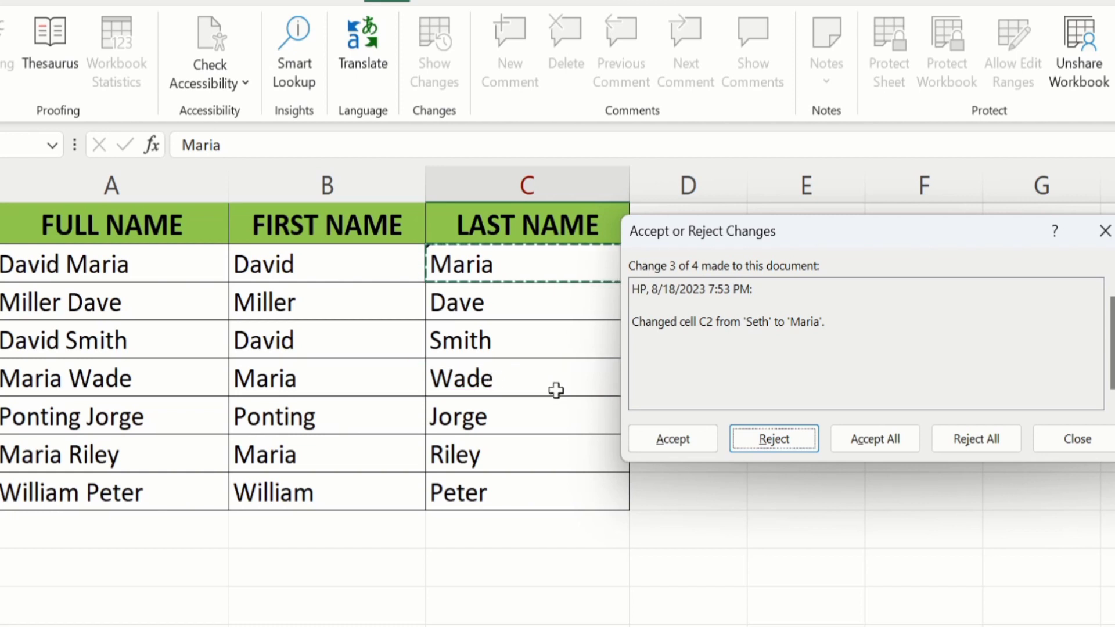
pyautogui.click(868, 434)
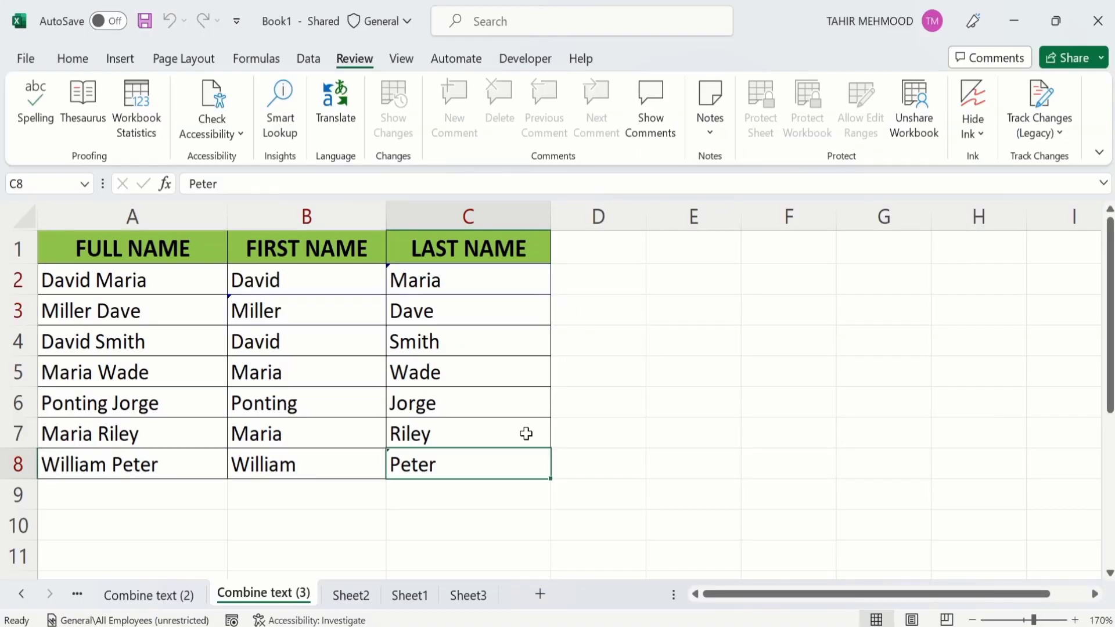
pyautogui.click(698, 396)
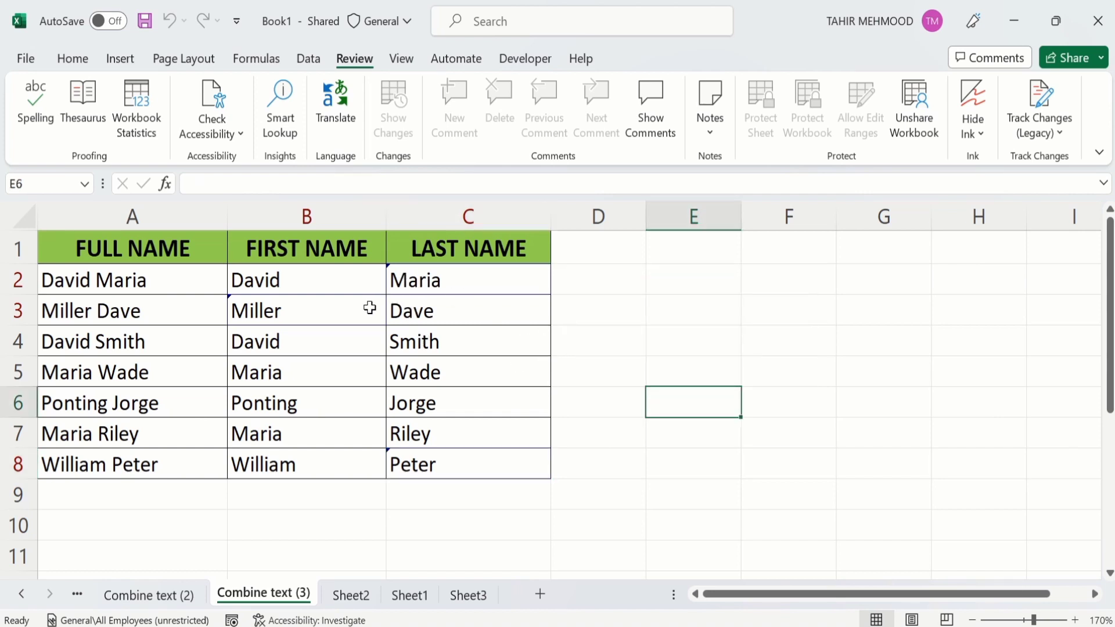
pyautogui.moveTo(281, 306)
# Turn off Track changes while editing in Highlight Changes, which also stops sharing the workbook
pyautogui.click(1060, 139)
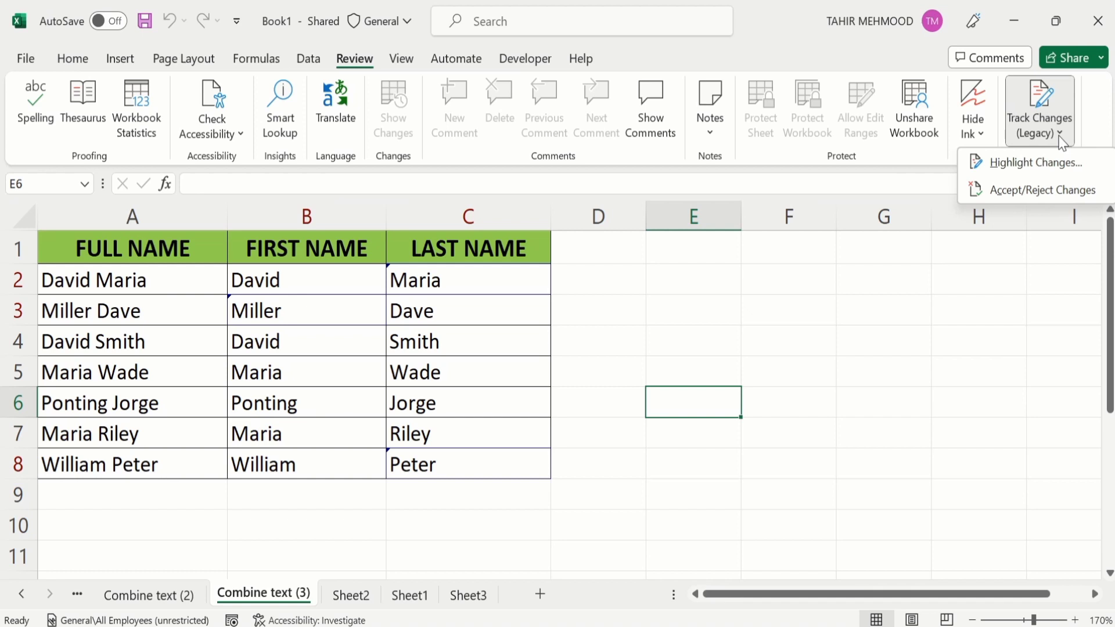
pyautogui.click(1037, 163)
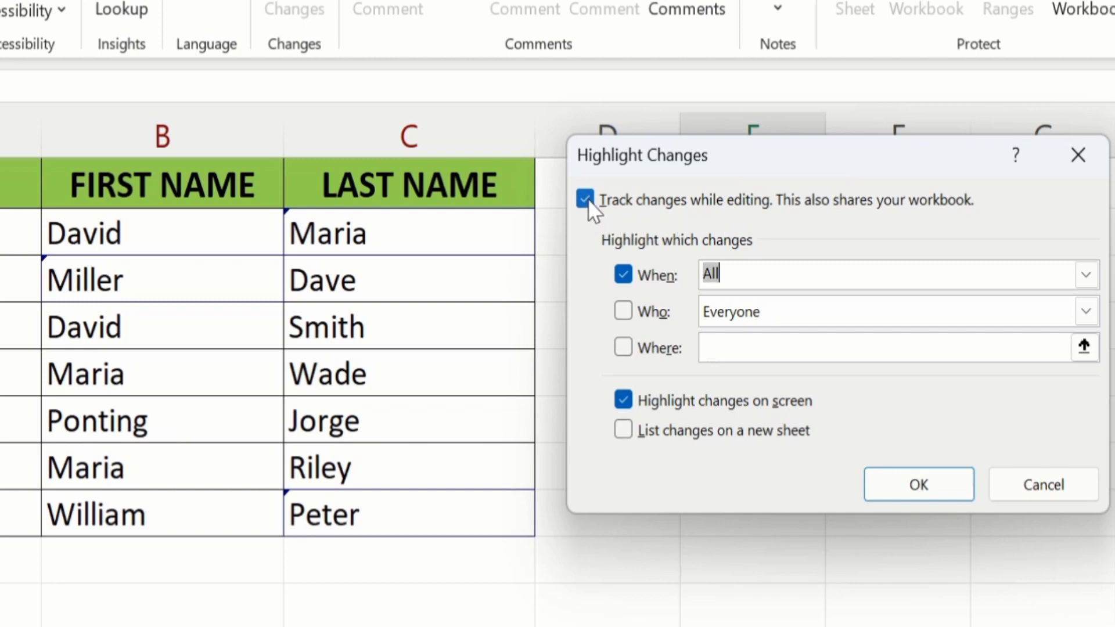
pyautogui.click(585, 200)
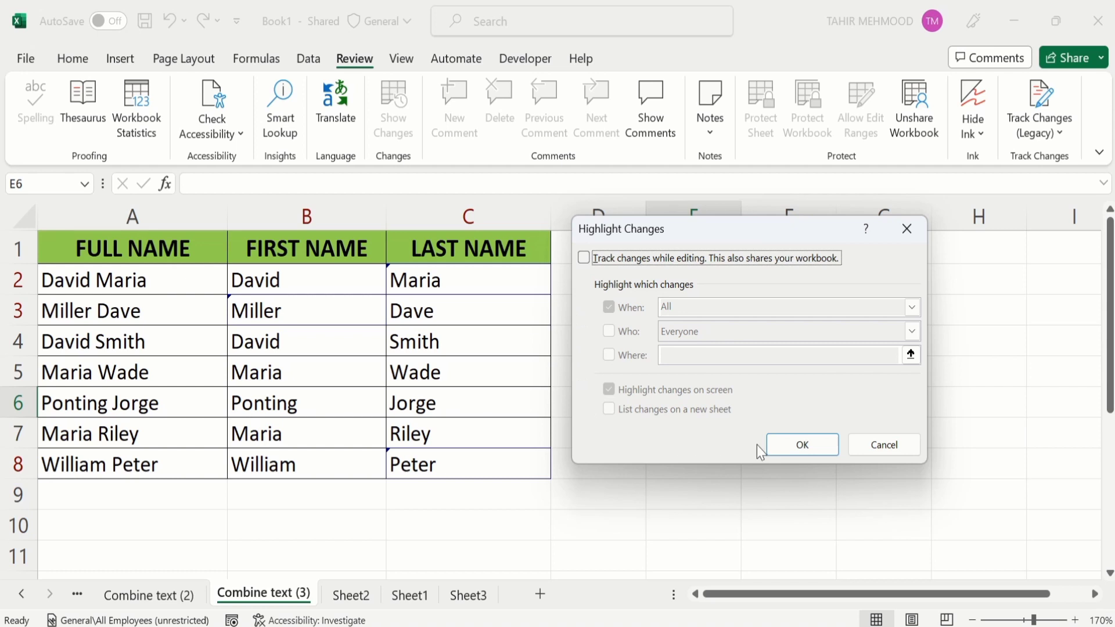
pyautogui.click(801, 446)
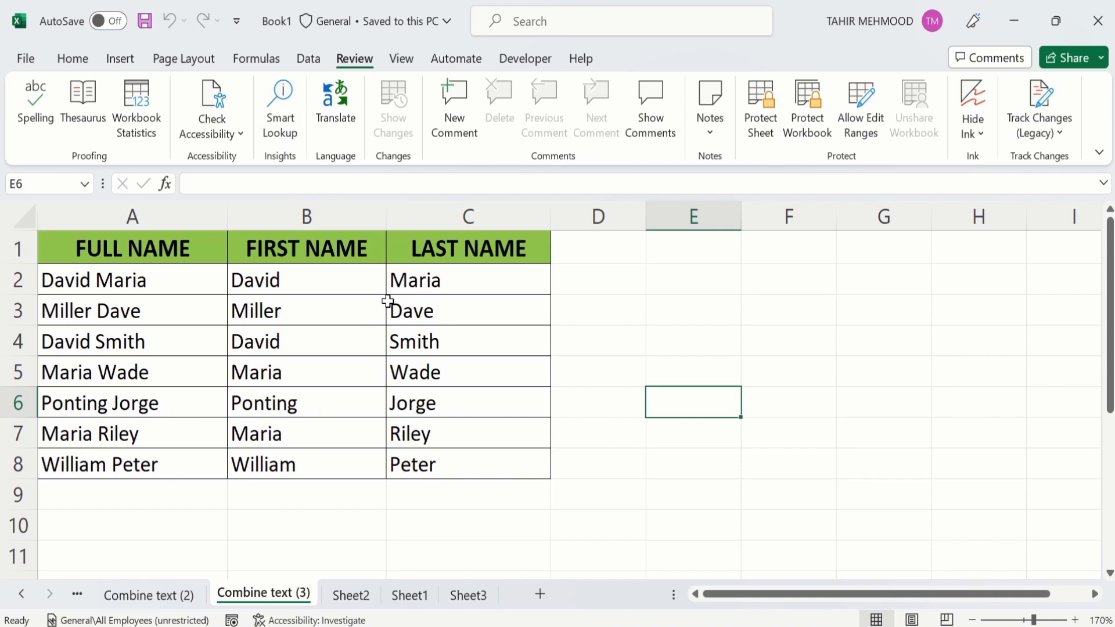
# Enter a new last name in cell C2 to test editing with change tracking turned off
pyautogui.click(448, 285)
pyautogui.doubleClick(450, 282)
pyautogui.press('BackSpace')
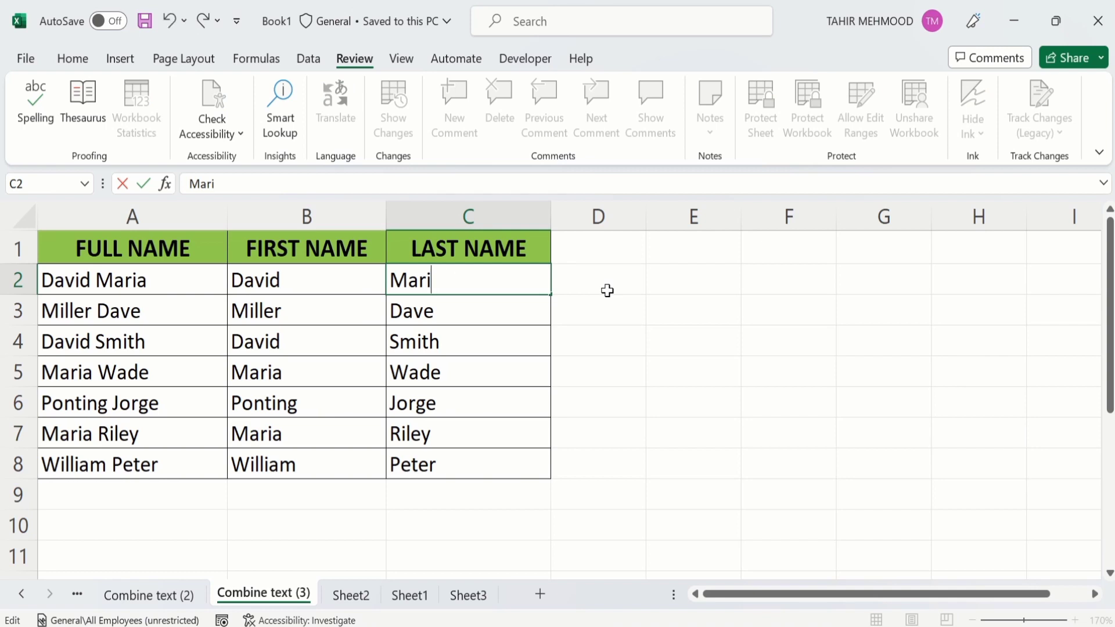
pyautogui.press('BackSpace')
pyautogui.press('BackSpace')
pyautogui.press('BackSpace')
pyautogui.press('BackSpace')
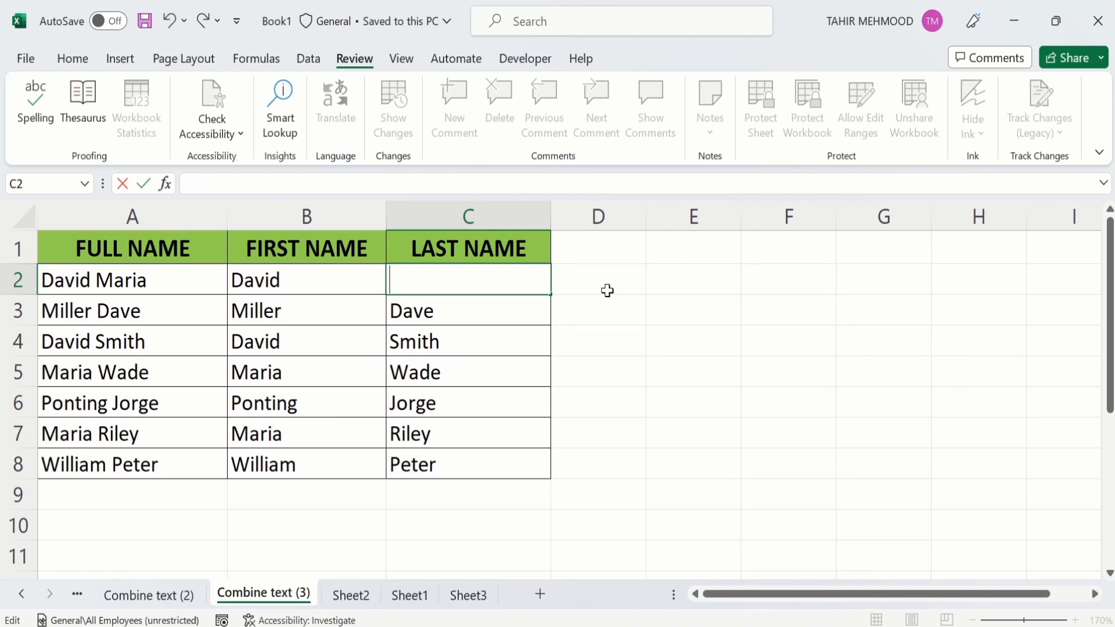
pyautogui.write('Lee')
pyautogui.press('Return')
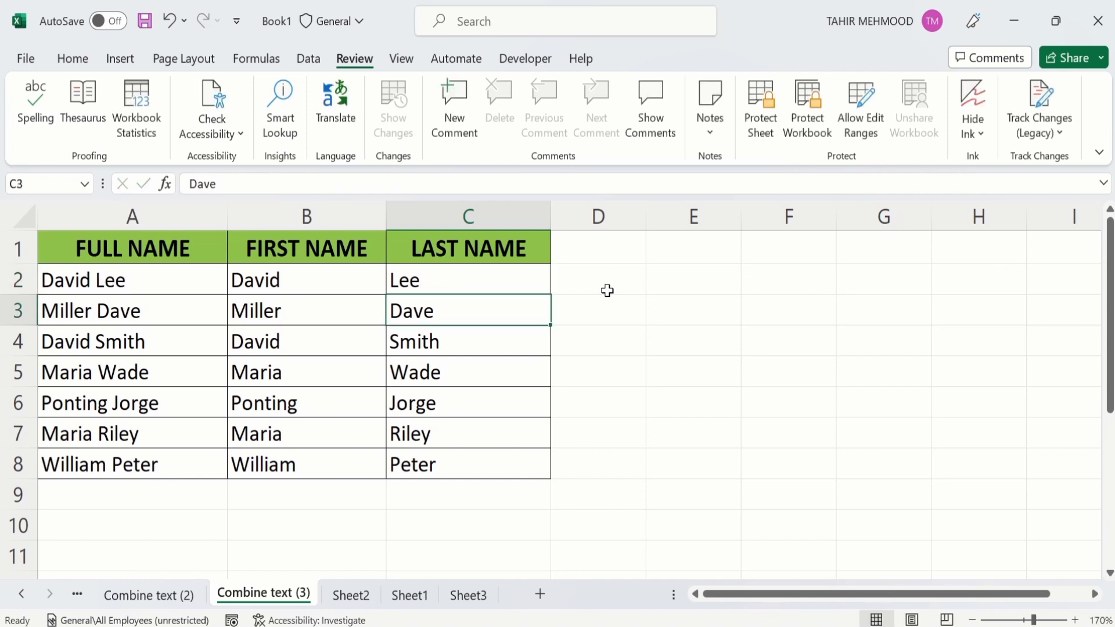